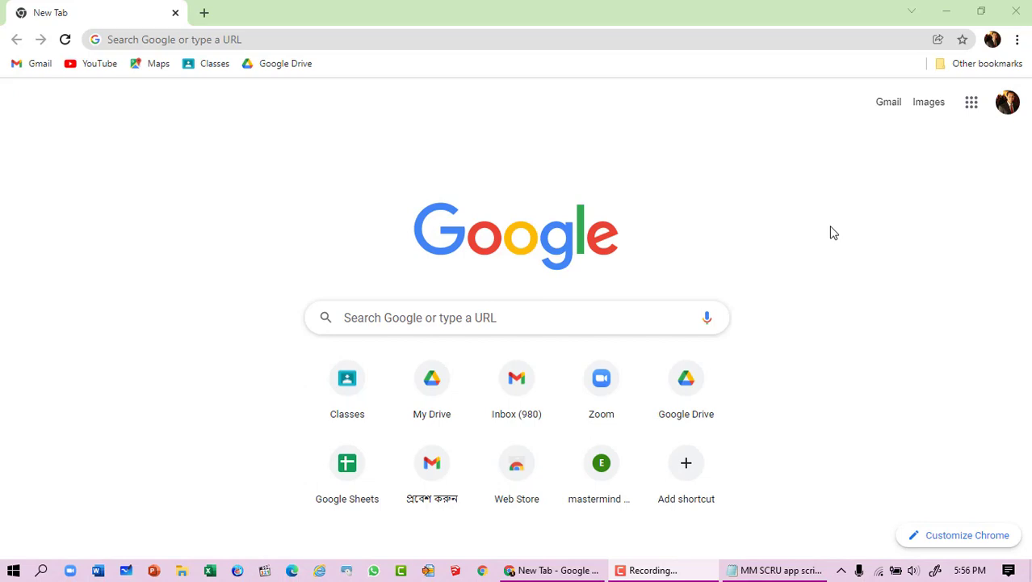
Open Google Drive and go to the folder 906 part A inside returned scripts > HY.
left_click(678, 383)
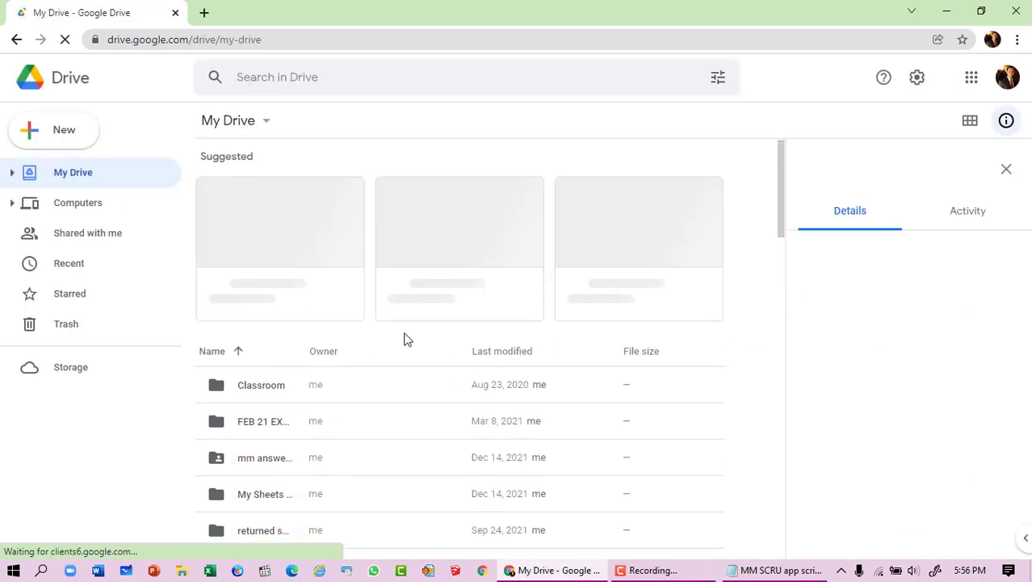
scroll(405, 338, "down", 2)
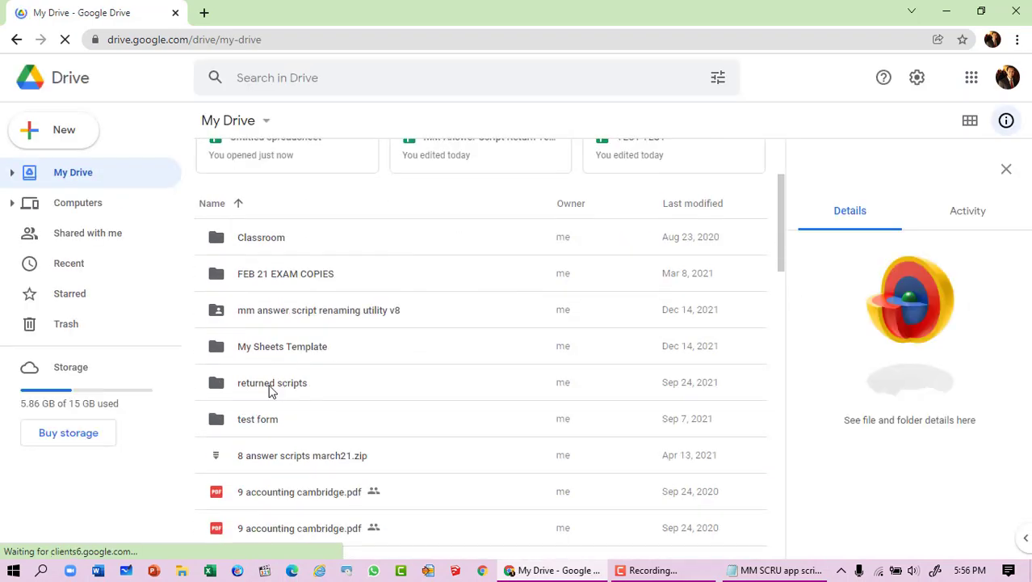
left_click(270, 387)
double_click(270, 387)
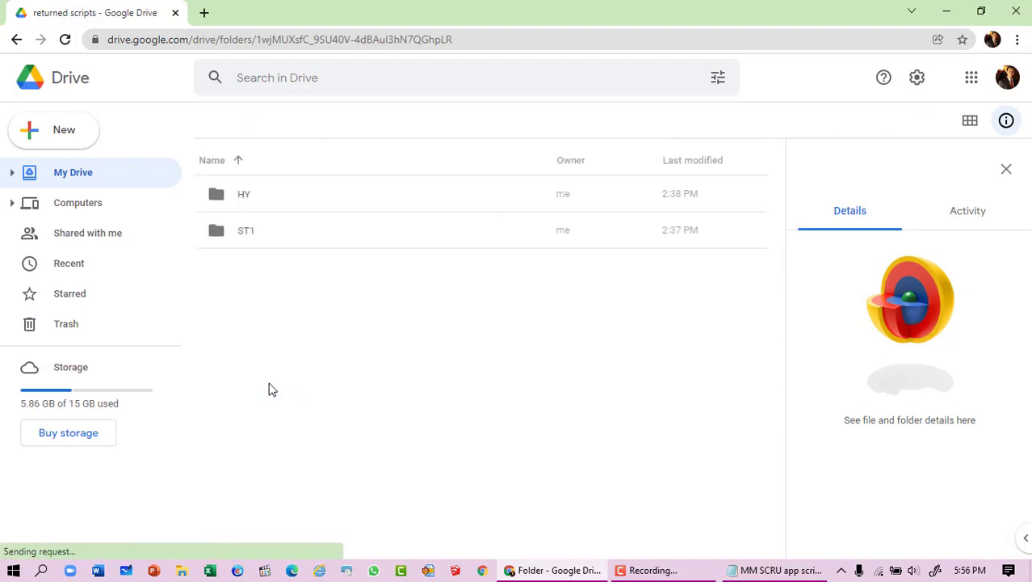
double_click(242, 197)
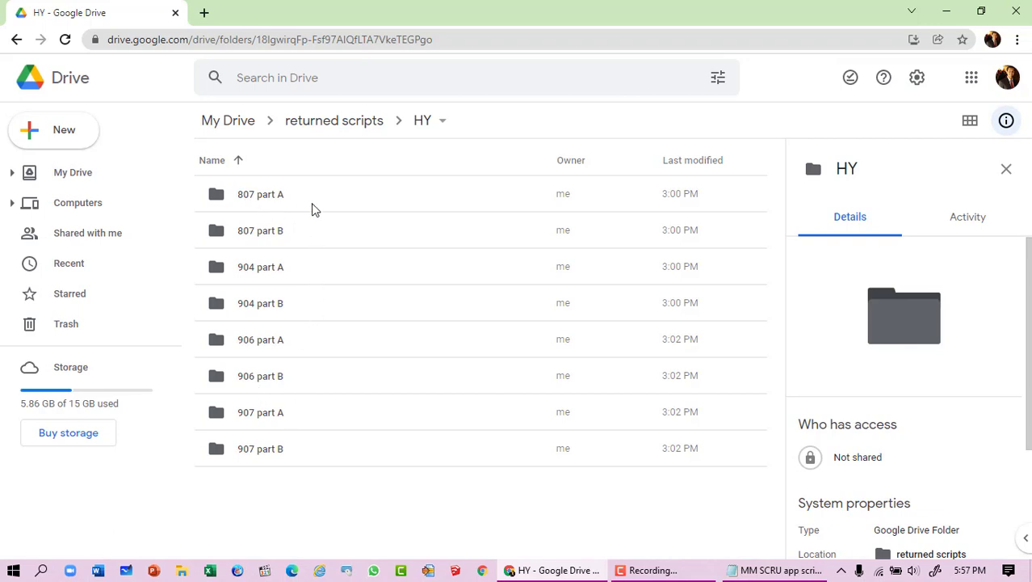
left_click(245, 342)
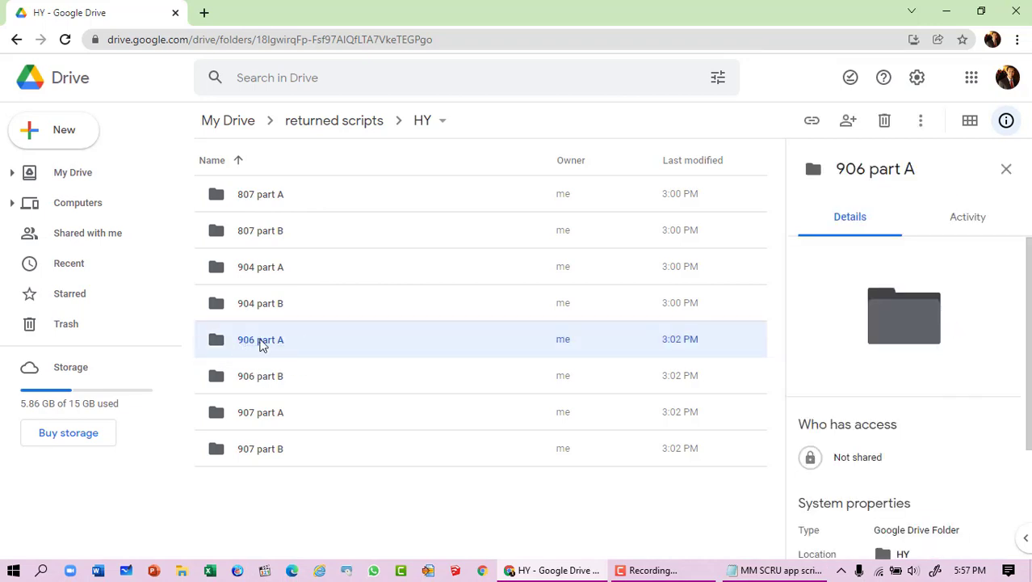
double_click(261, 343)
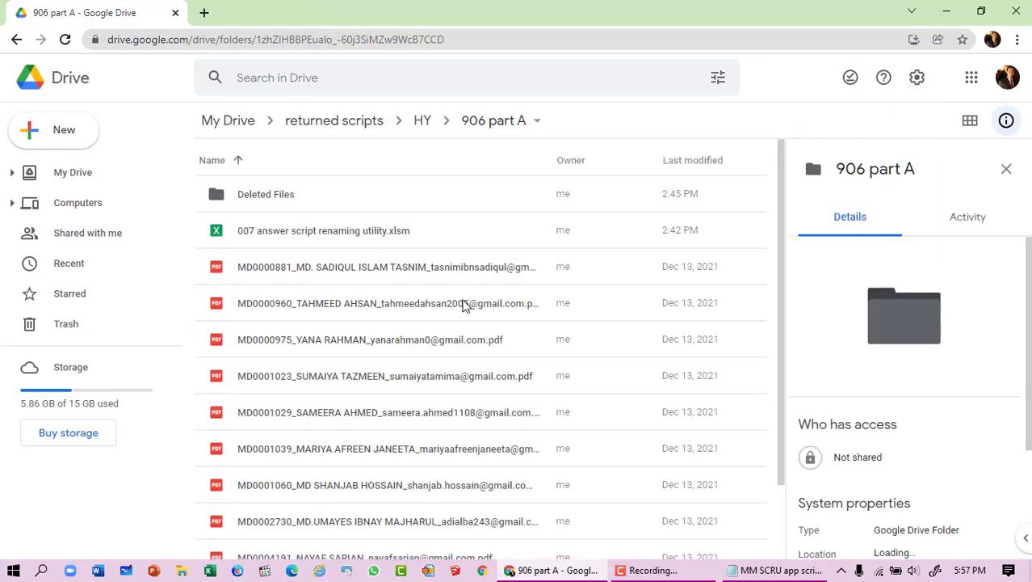
Create a blank Google Sheets spreadsheet inside the 906 part A folder.
scroll(462, 304, "down", 2)
scroll(462, 303, "up", 2)
left_click(65, 134)
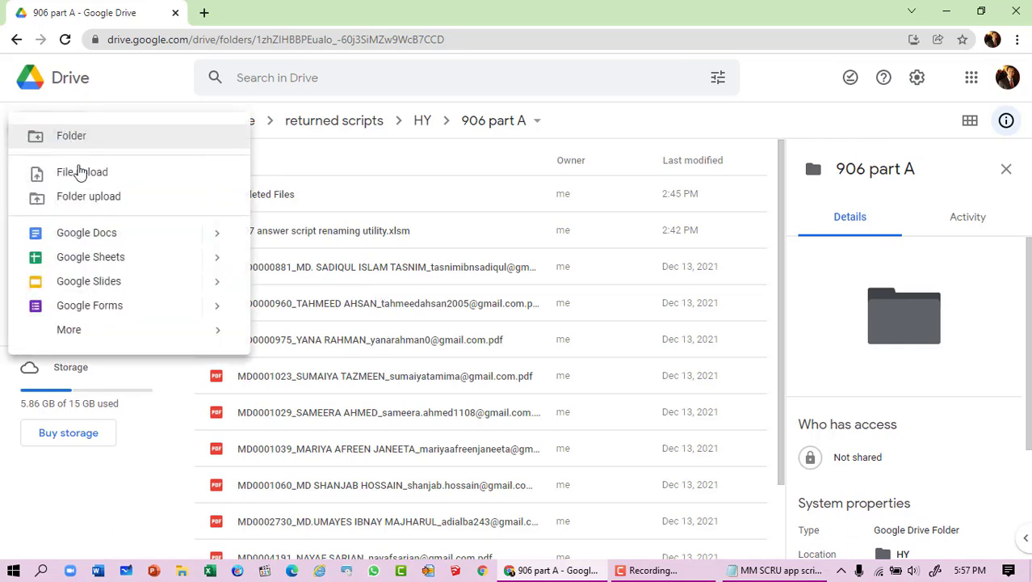
mouse_move(215, 263)
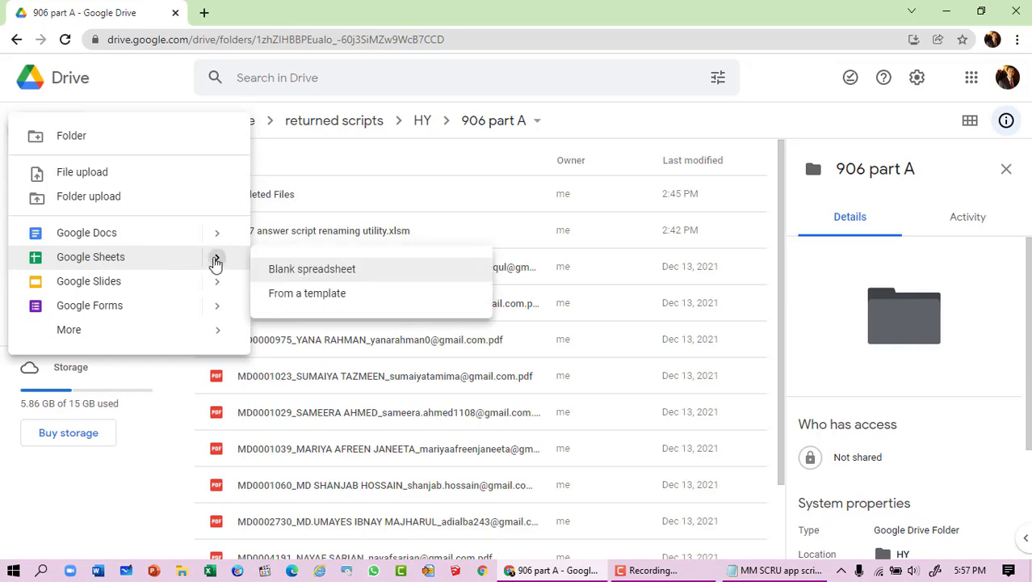
left_click(291, 273)
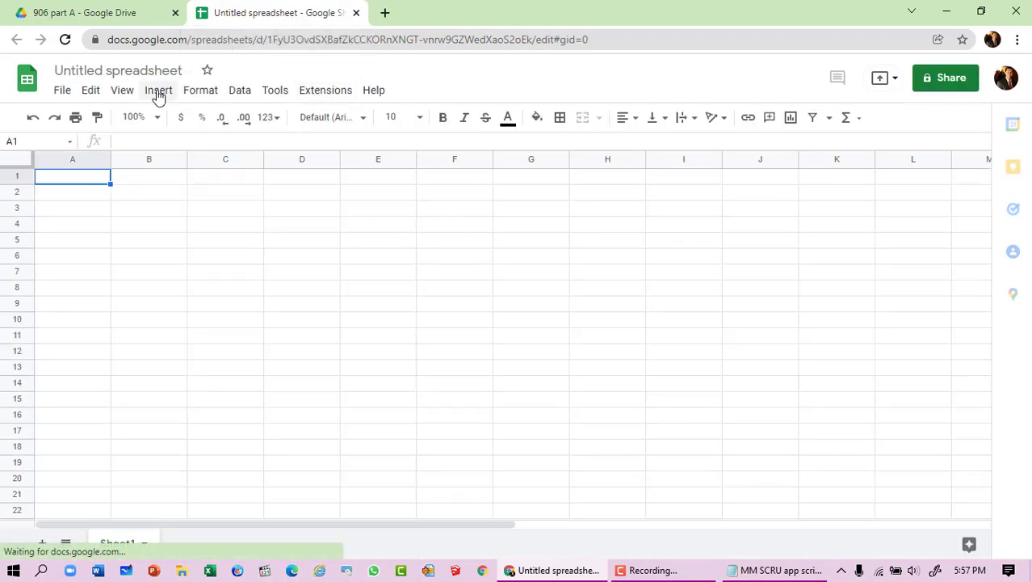
Open the spreadsheet's Apps Script project and delete the default myFunction code from Code.gs.
left_click(325, 95)
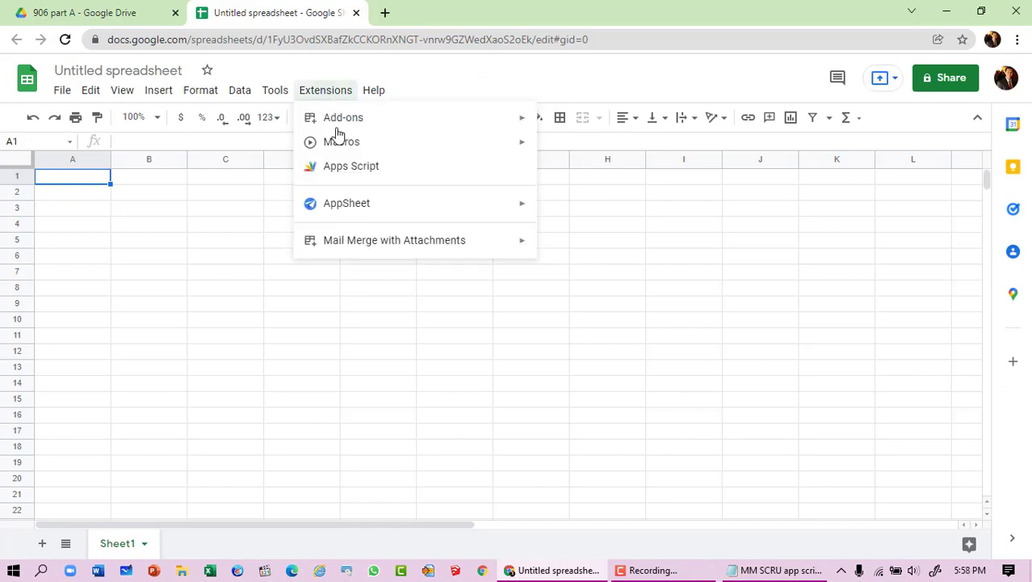
left_click(351, 171)
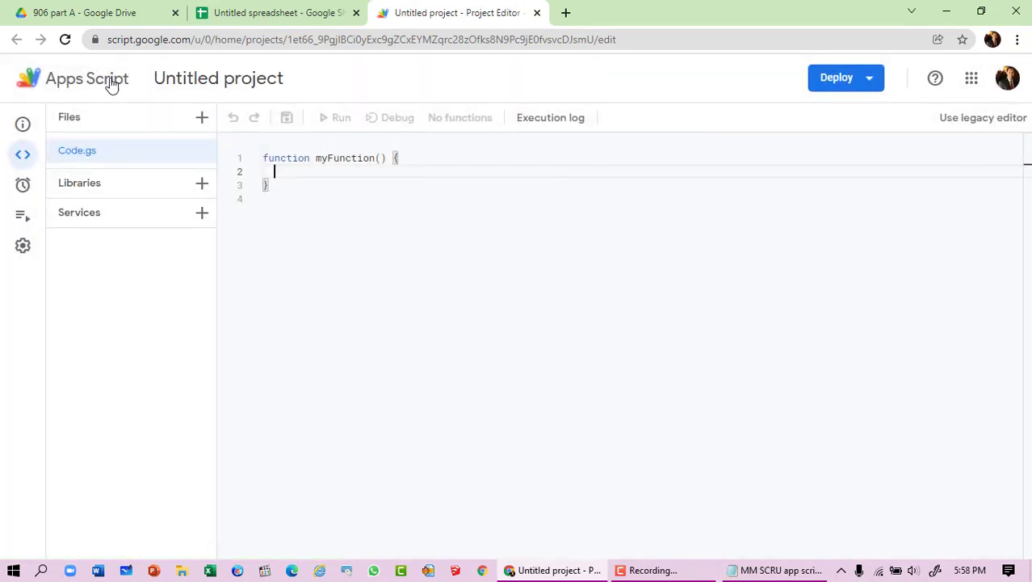
left_click(300, 187)
left_click(245, 153, "shift")
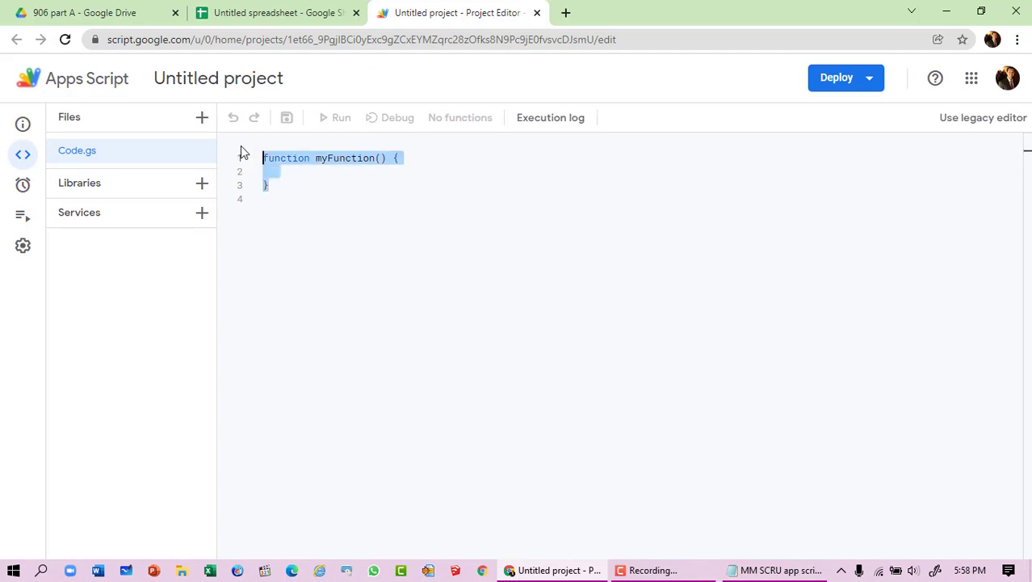
key("BackSpace")
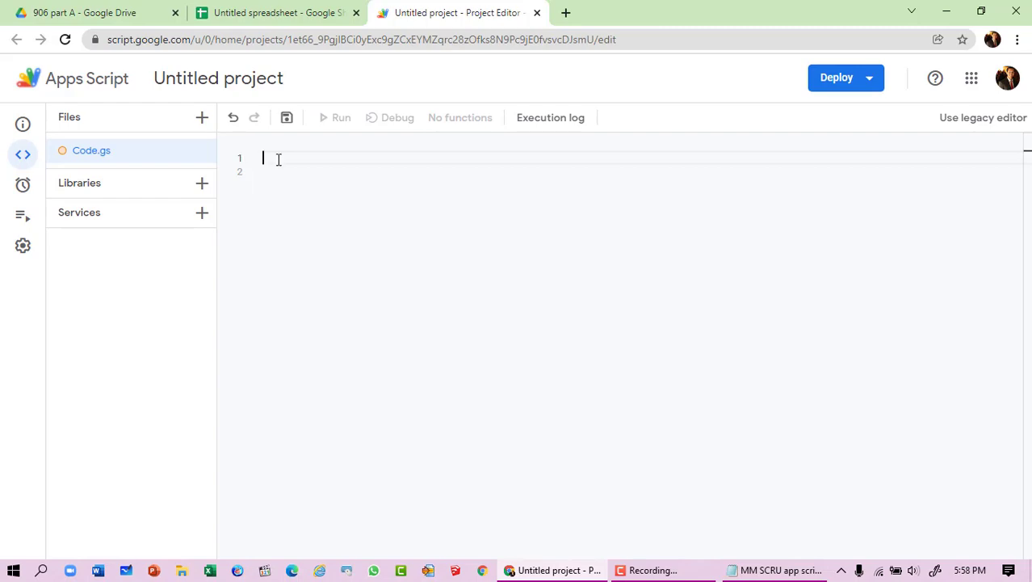
Switch to the desktop, open the MM SCRU app script text file in Notepad, copy its entire code and close the file.
left_click(946, 10)
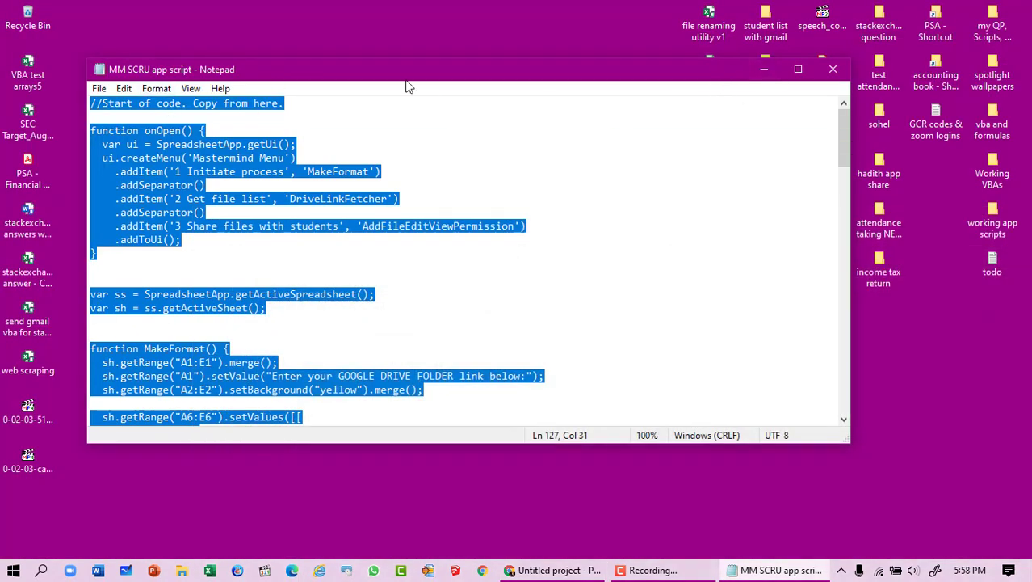
left_click(833, 69)
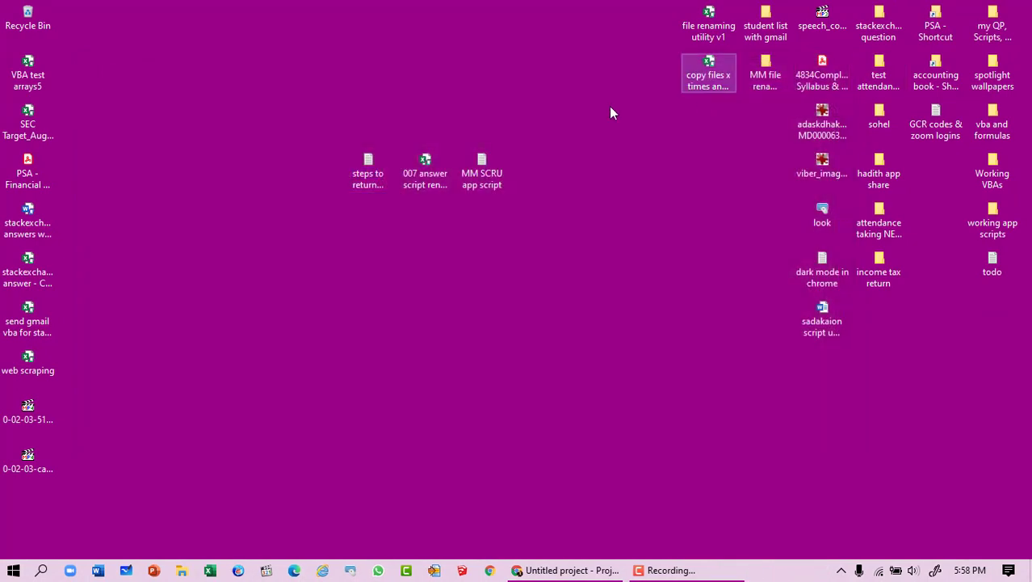
double_click(486, 172)
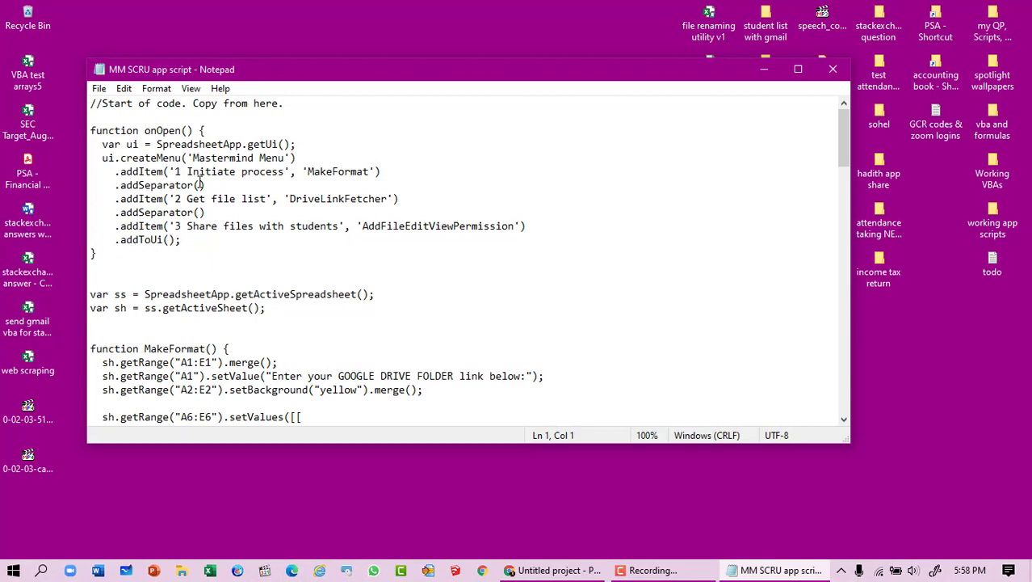
right_click(200, 181)
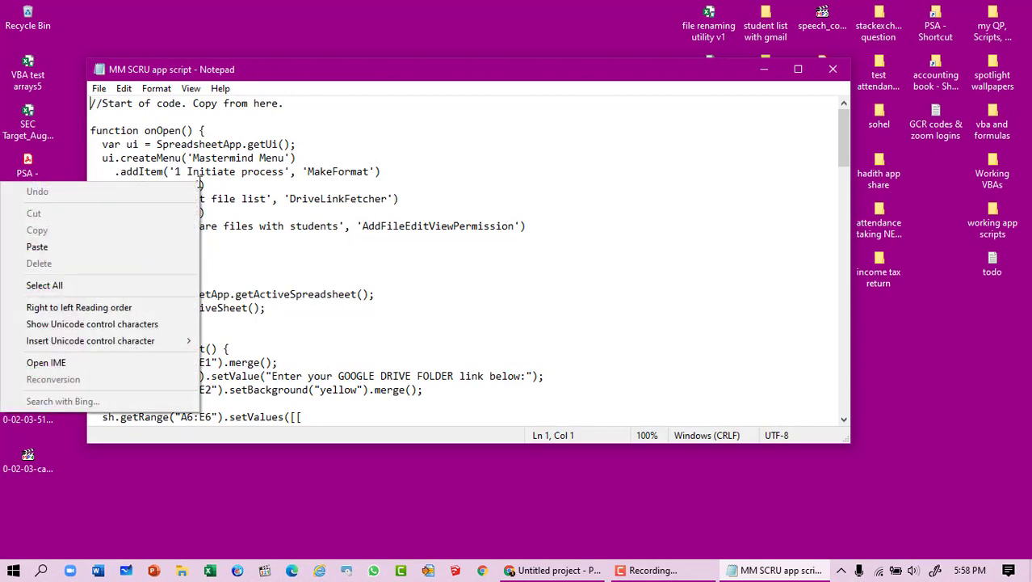
left_click(116, 285)
key("ctrl+c")
right_click(203, 152)
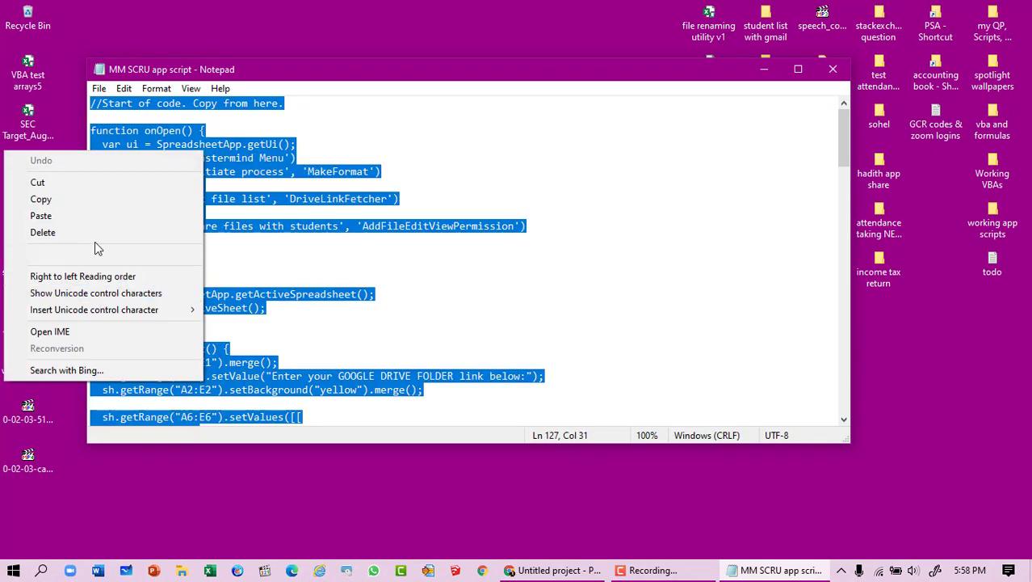
left_click(91, 199)
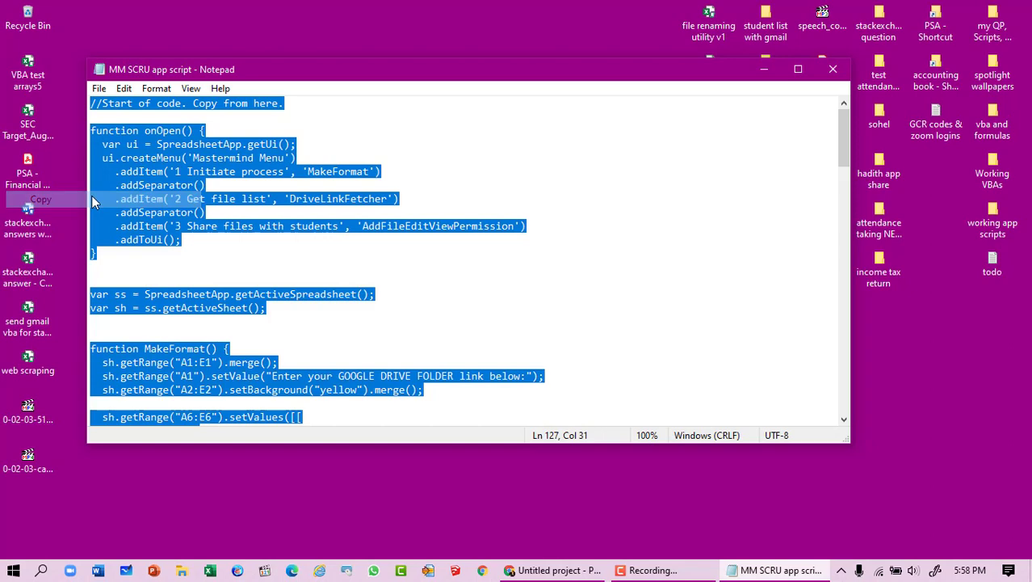
left_click(833, 69)
Switch back to Chrome, paste the copied code into the empty Code.gs file and save the Apps Script project.
left_click(558, 571)
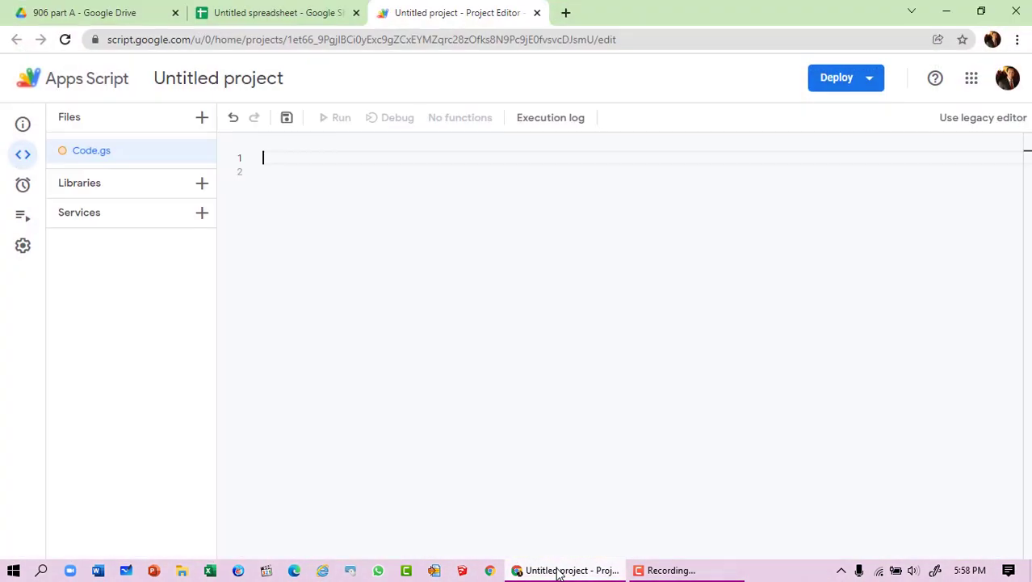
right_click(270, 156)
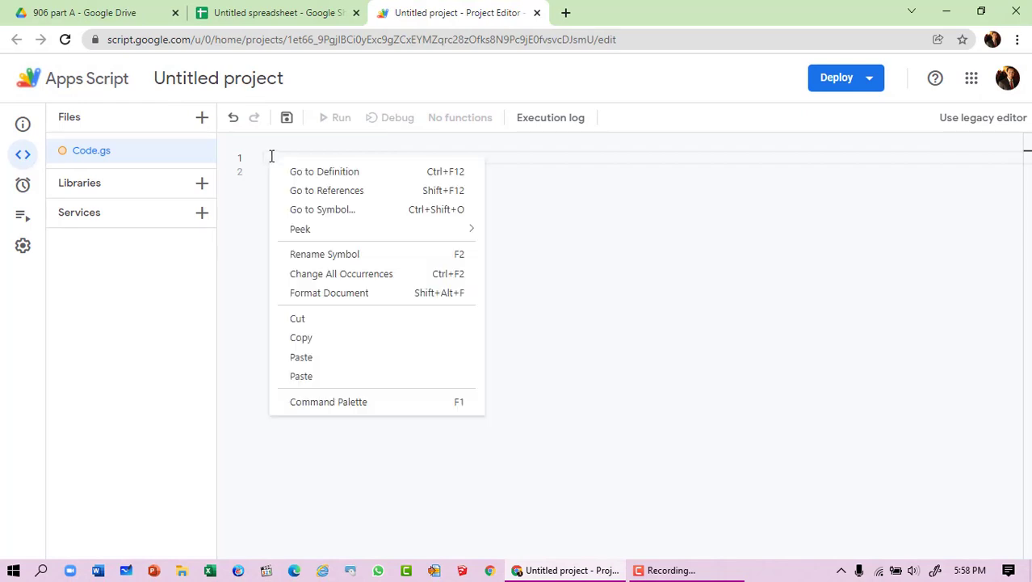
left_click(336, 365)
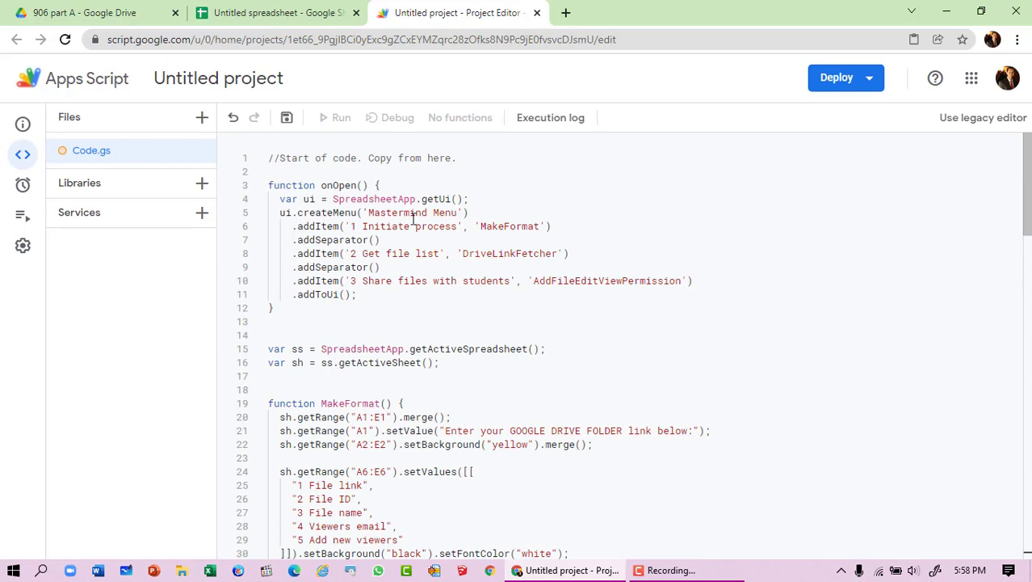
left_click(286, 119)
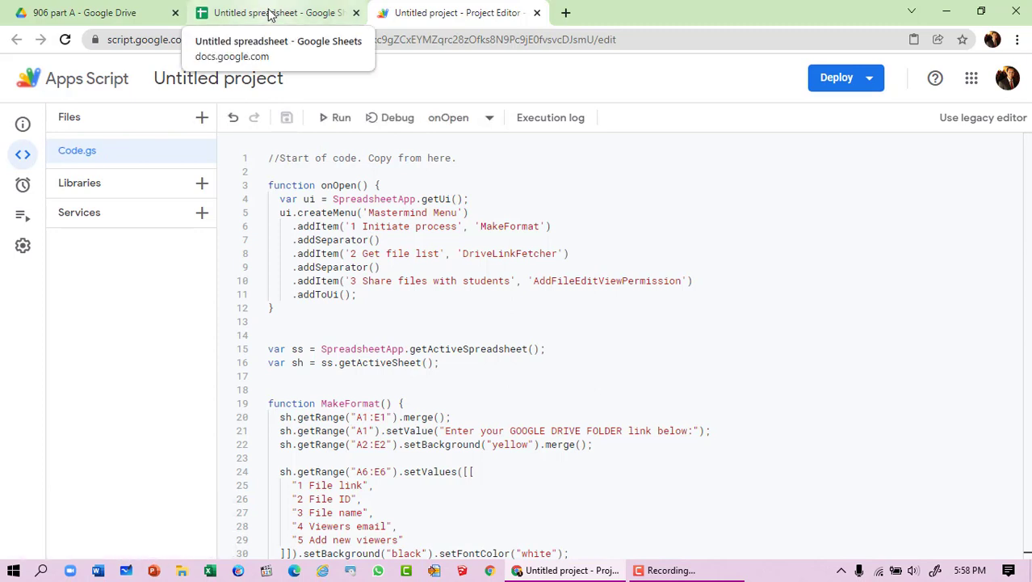
Reload the untitled spreadsheet to load its custom Mastermind Menu and run the 1 Initiate process command.
left_click(271, 14)
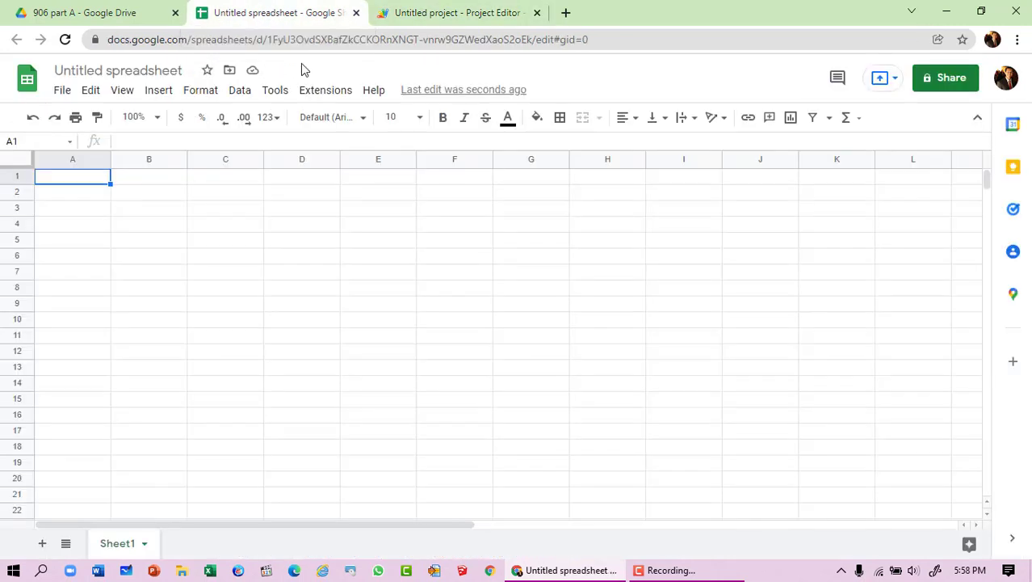
left_click(64, 41)
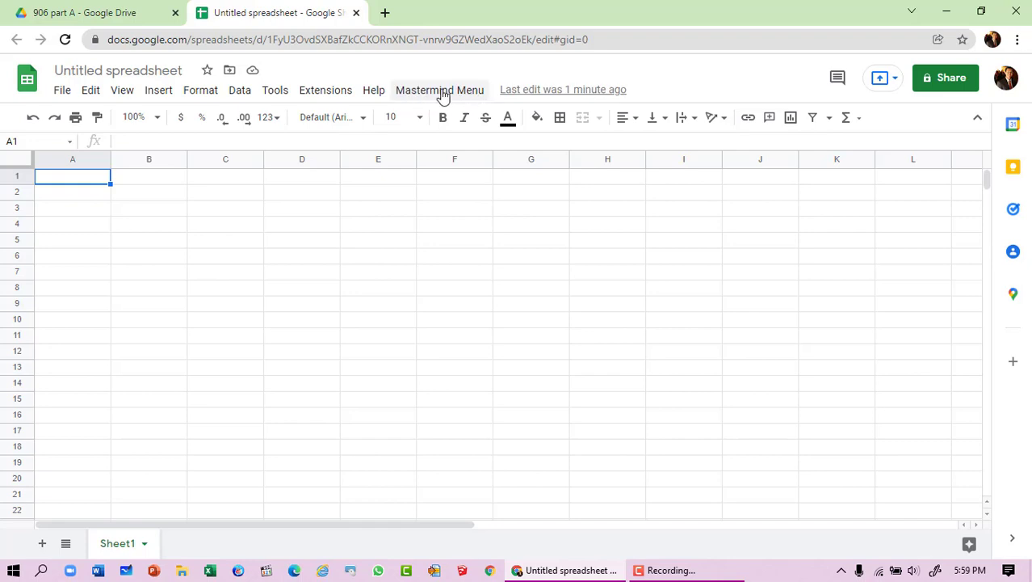
left_click(443, 92)
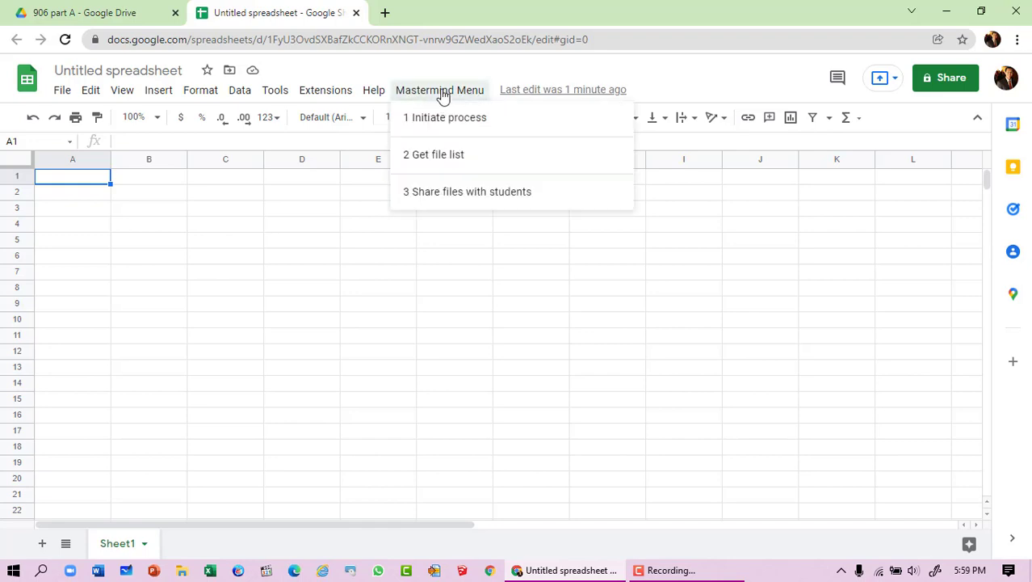
left_click(476, 122)
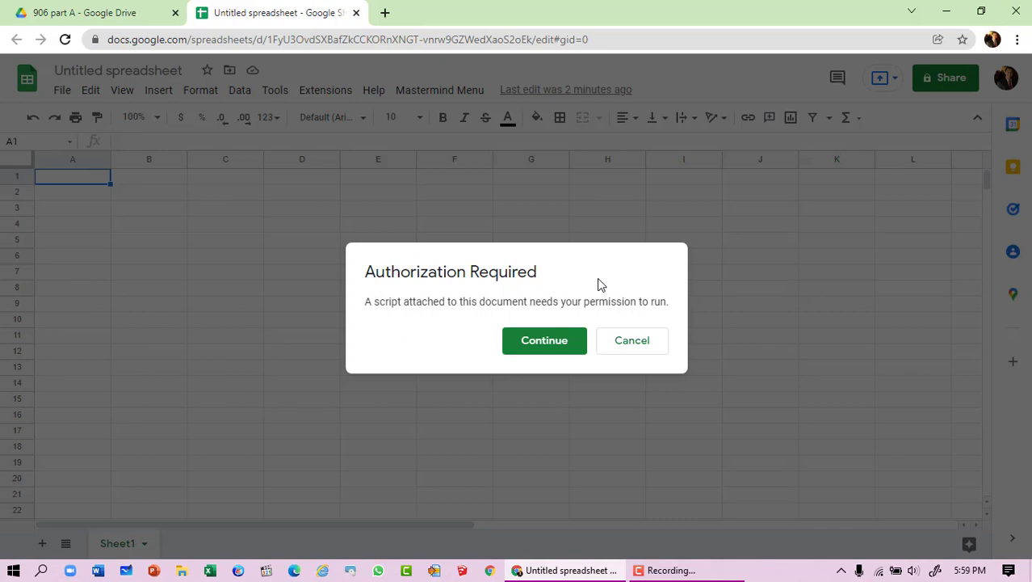
Authorize the script with the Google account, proceeding past the unverified-app warning to Untitled project, and allow access to Drive and Sheets.
left_click(543, 340)
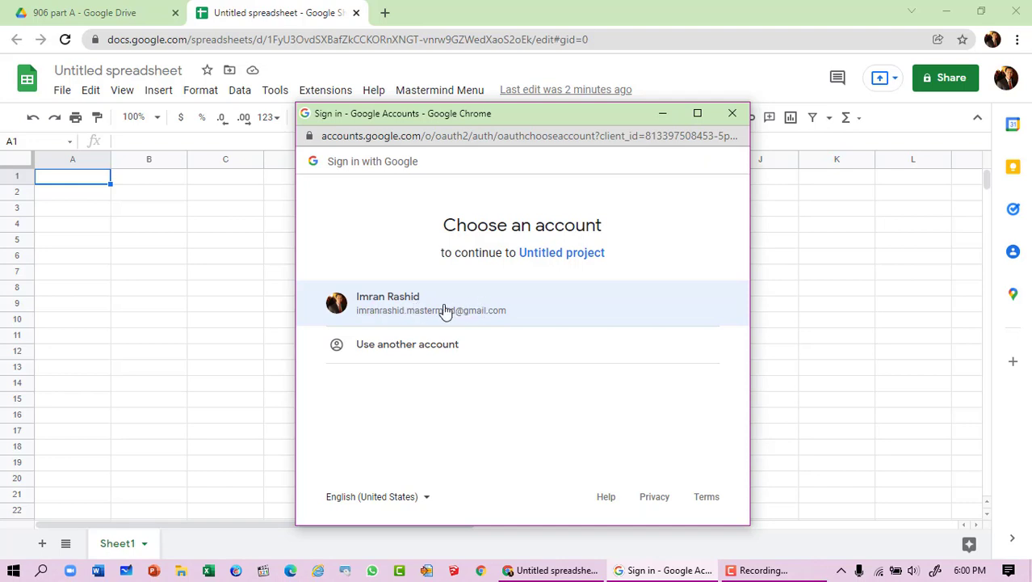
left_click(445, 311)
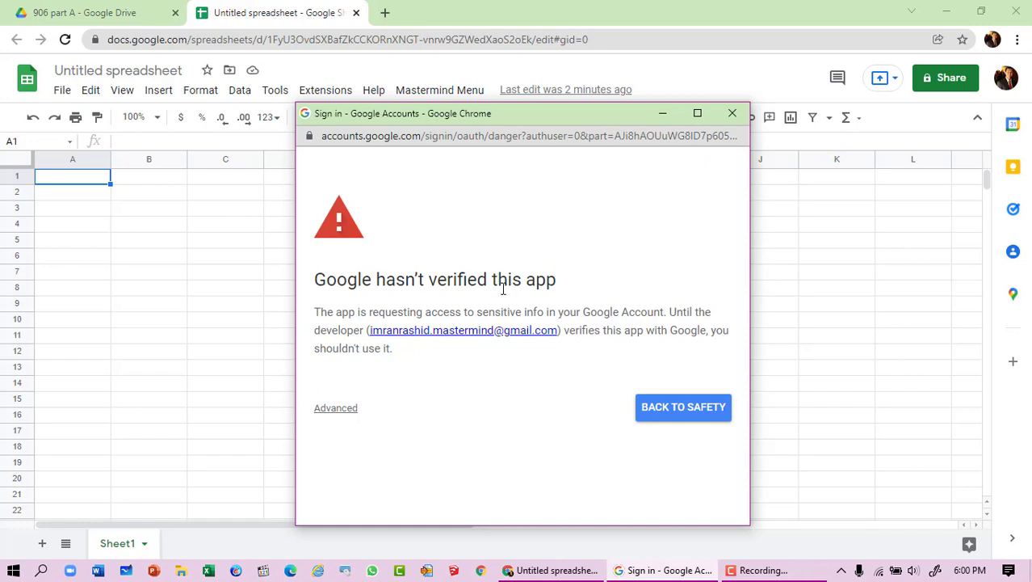
left_click(345, 413)
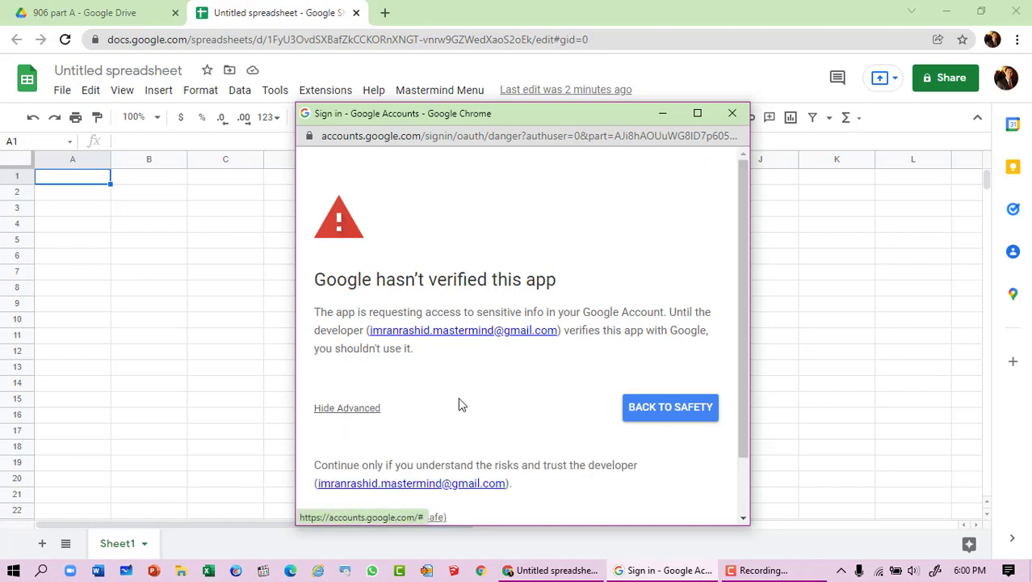
scroll(470, 398, "down", 1)
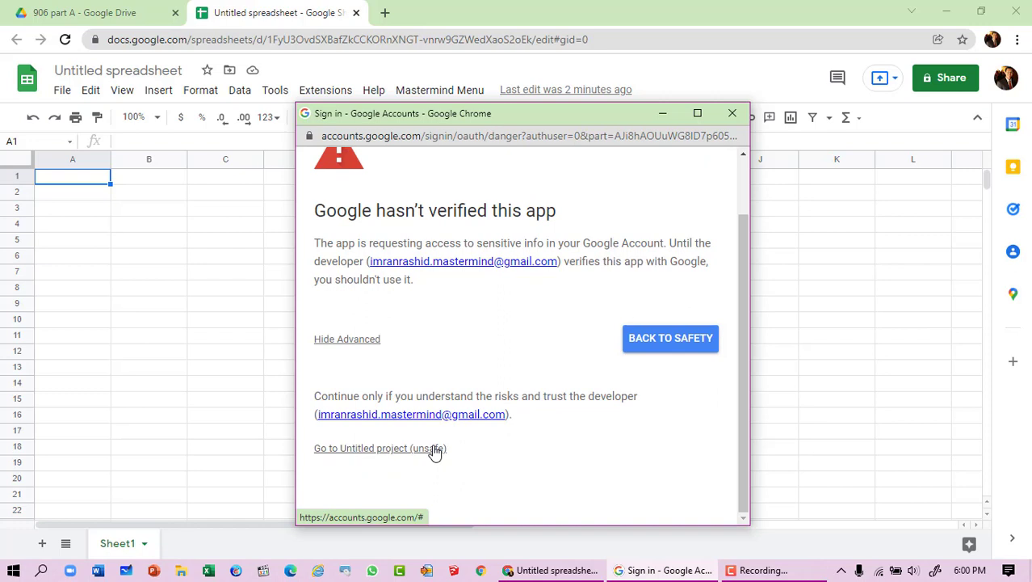
left_click(435, 450)
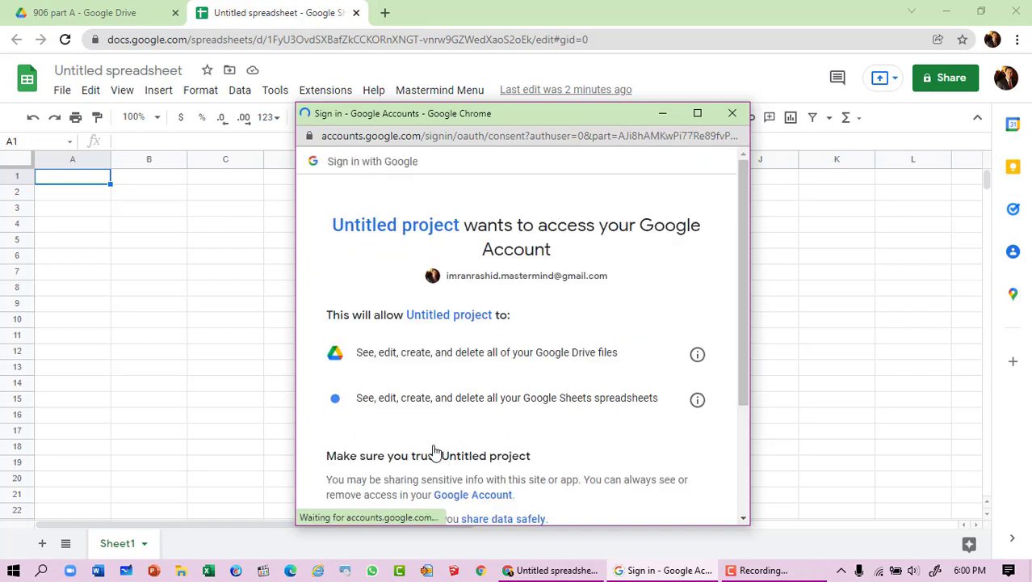
scroll(519, 392, "down", 2)
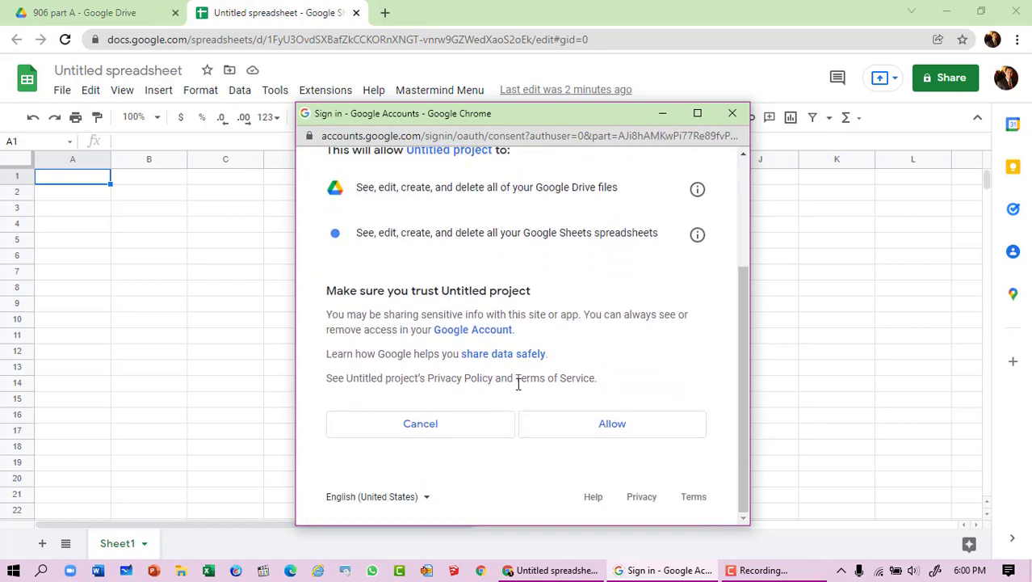
left_click(627, 433)
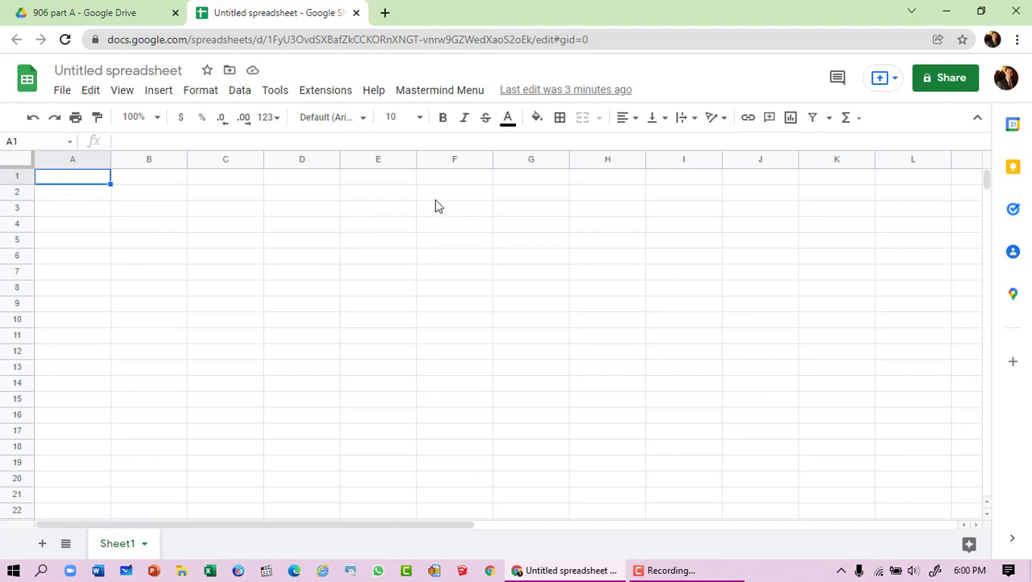
Run the script's 1 Initiate process command to lay out the sheet and select the yellow folder link cell in row 2.
left_click(422, 93)
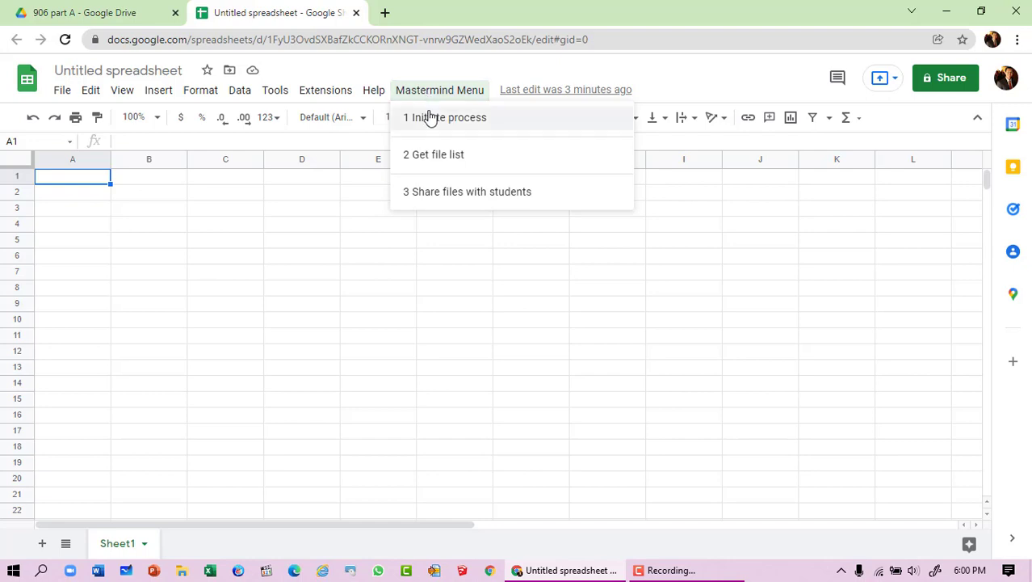
left_click(430, 117)
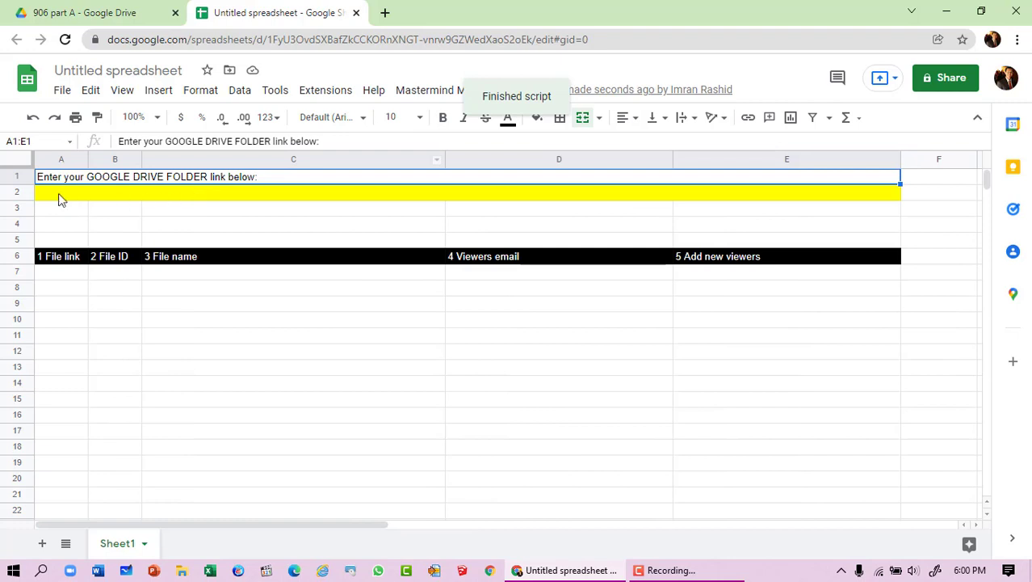
left_click(49, 191)
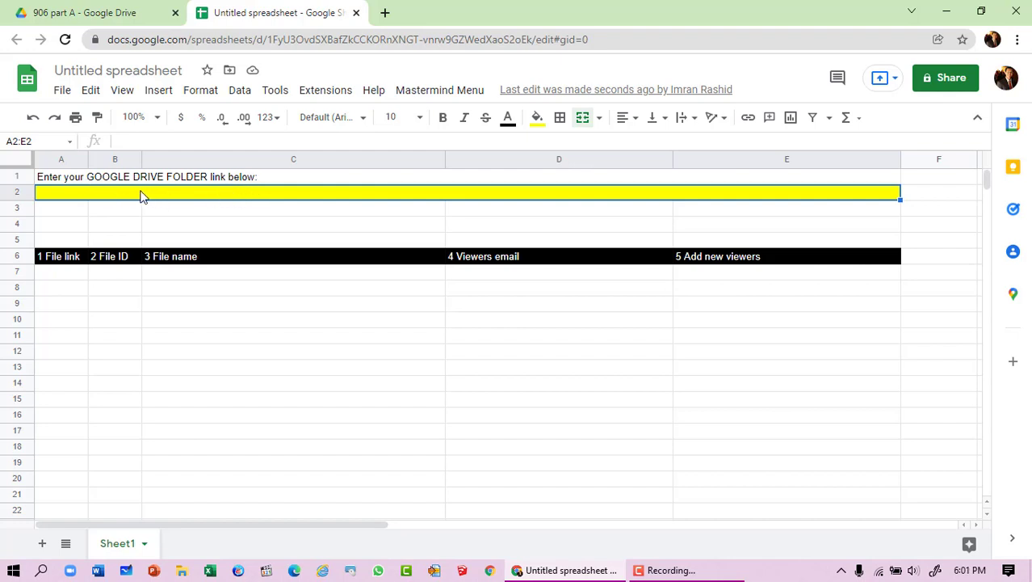
Go to the 906 part A folder in Google Drive, copy its sharing link and close the sharing dialog.
left_click(81, 13)
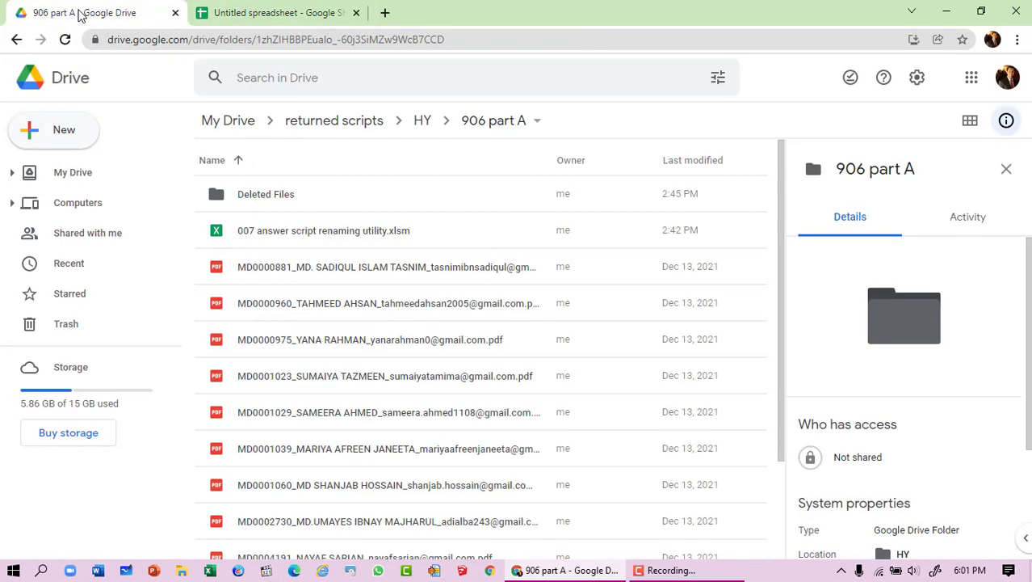
left_click(506, 127)
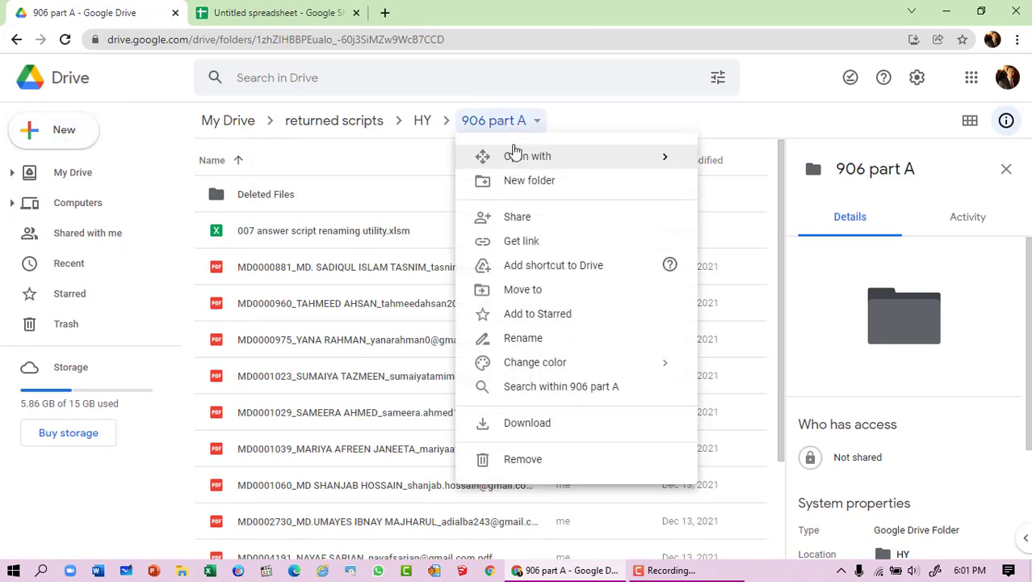
left_click(521, 242)
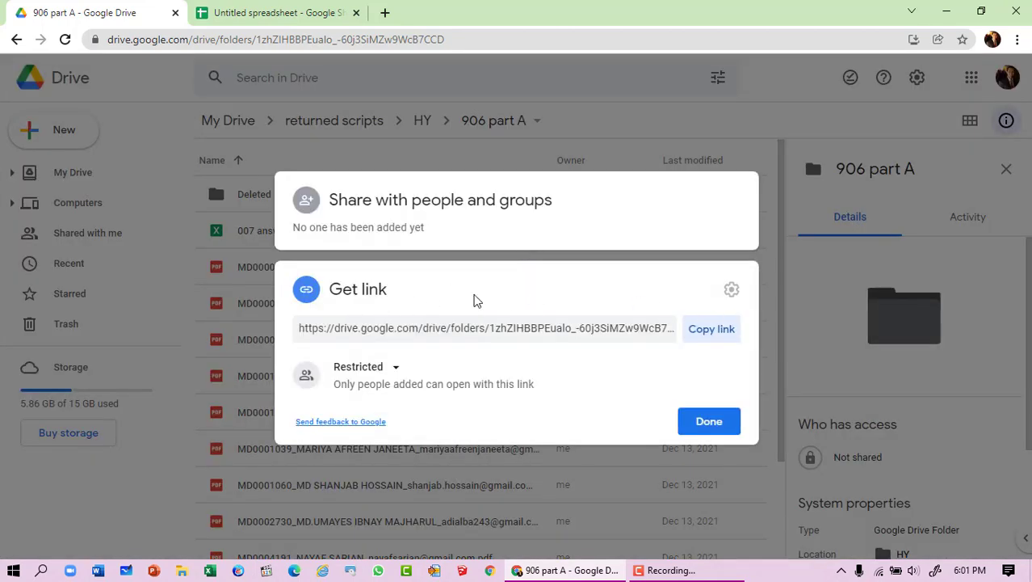
left_click(710, 332)
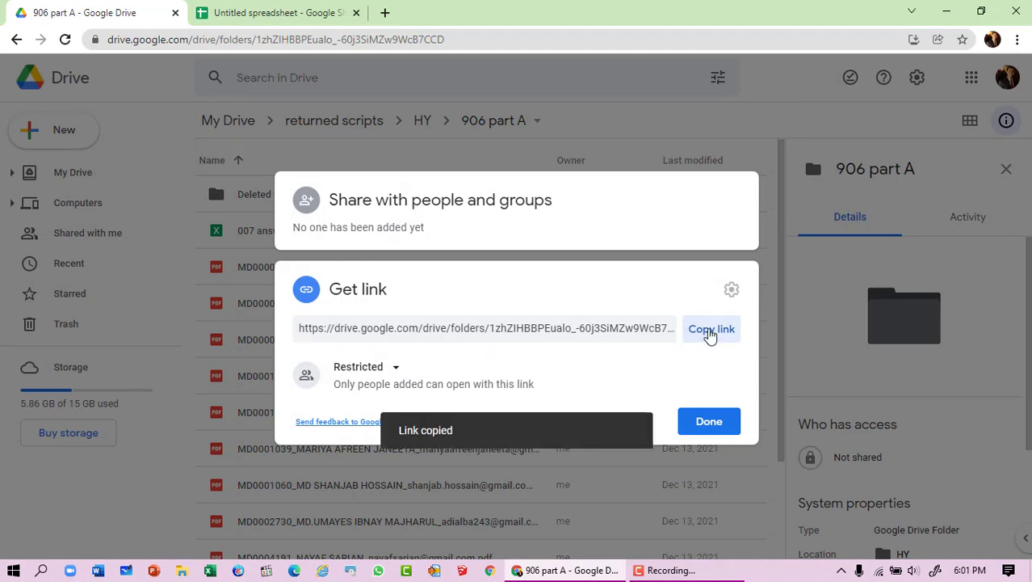
left_click(715, 427)
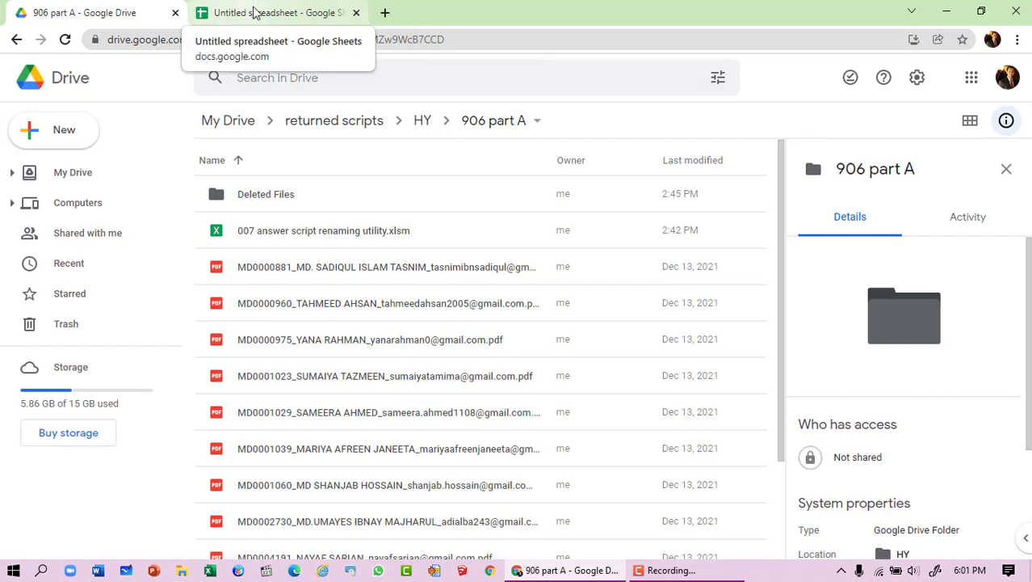
Paste the folder link into the yellow cell A2 of the untitled spreadsheet and run the script's 2 Get file list command.
left_click(254, 12)
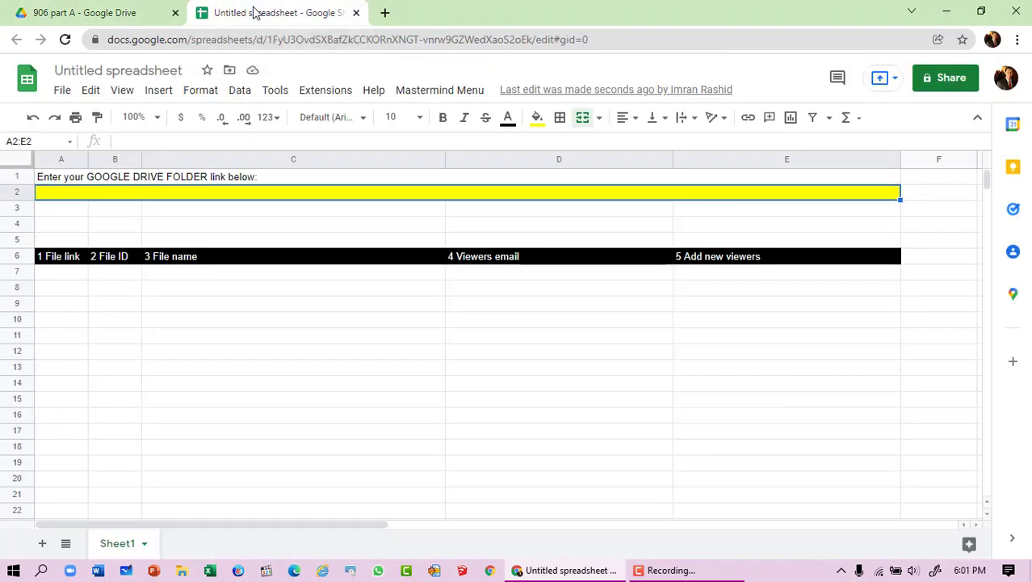
right_click(59, 198)
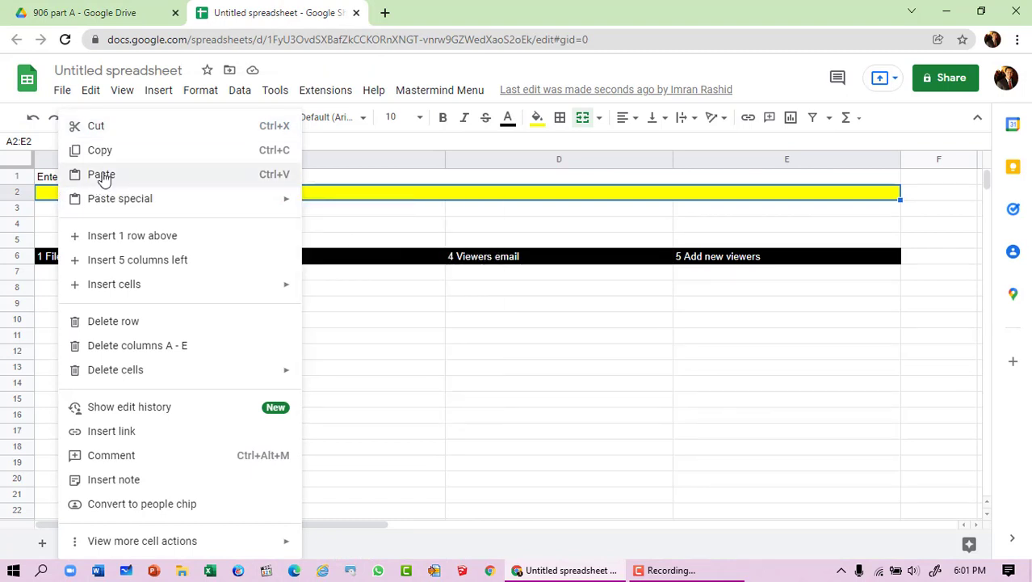
left_click(103, 176)
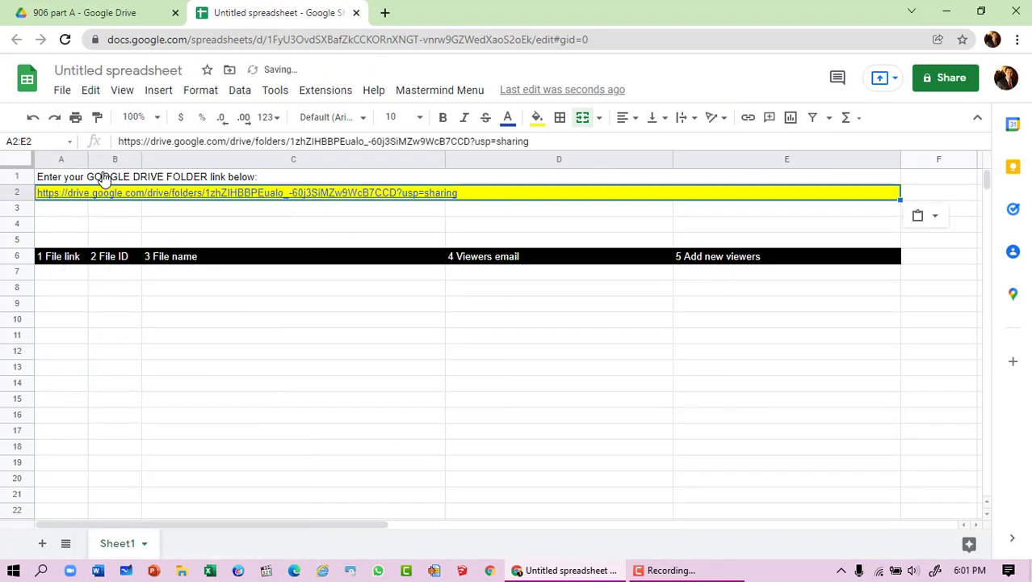
left_click(453, 89)
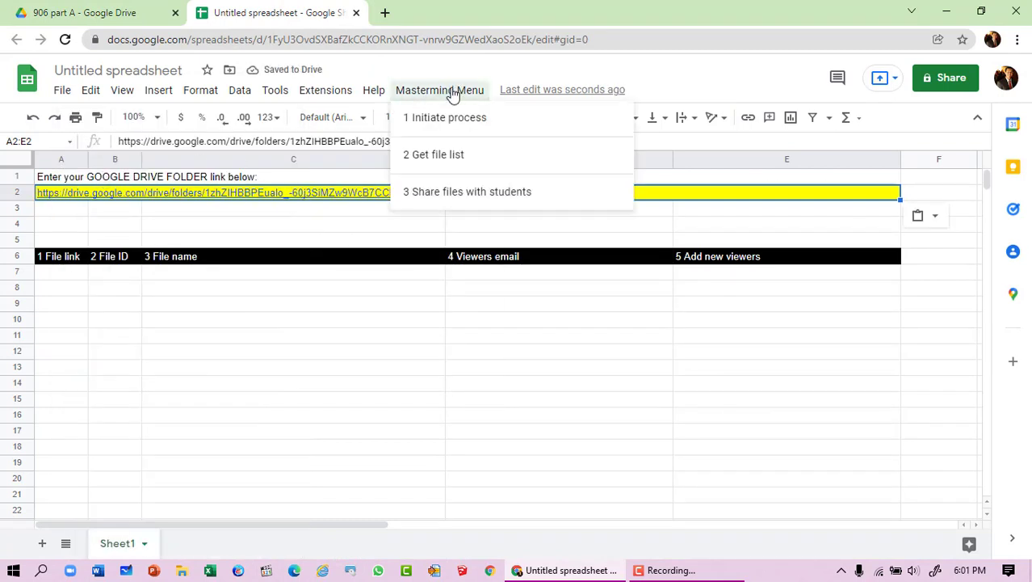
left_click(444, 157)
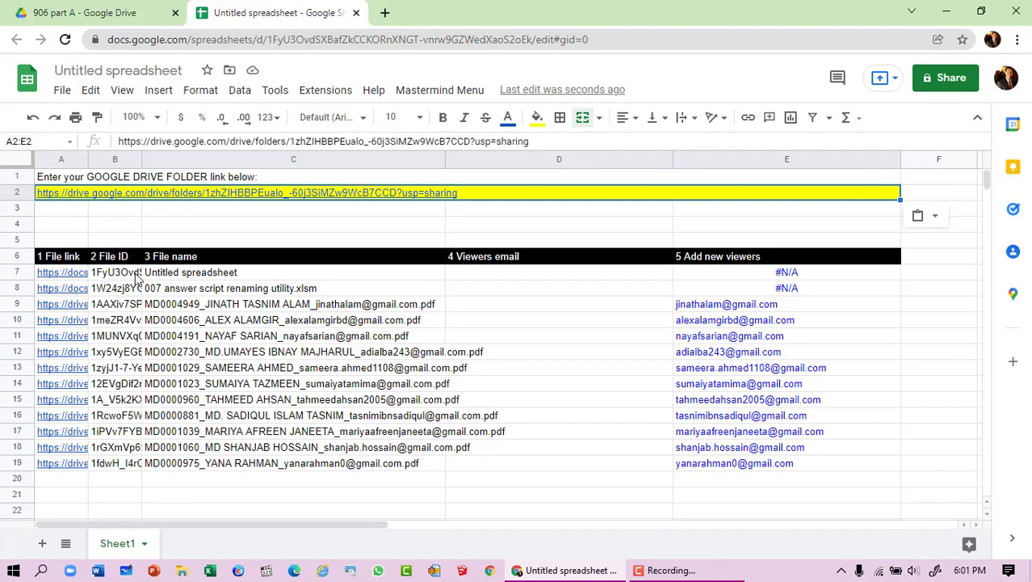
Examine the file name and viewer cells in the rows for Untitled spreadsheet and 007 answer script renaming utility.xlsm.
mouse_move(84, 270)
left_click(236, 273)
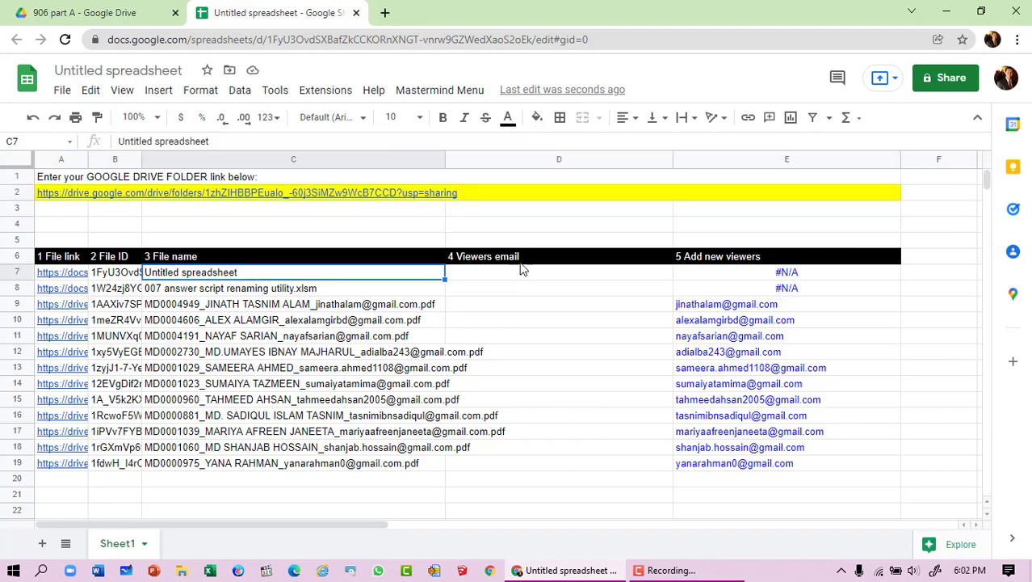
left_click(722, 275)
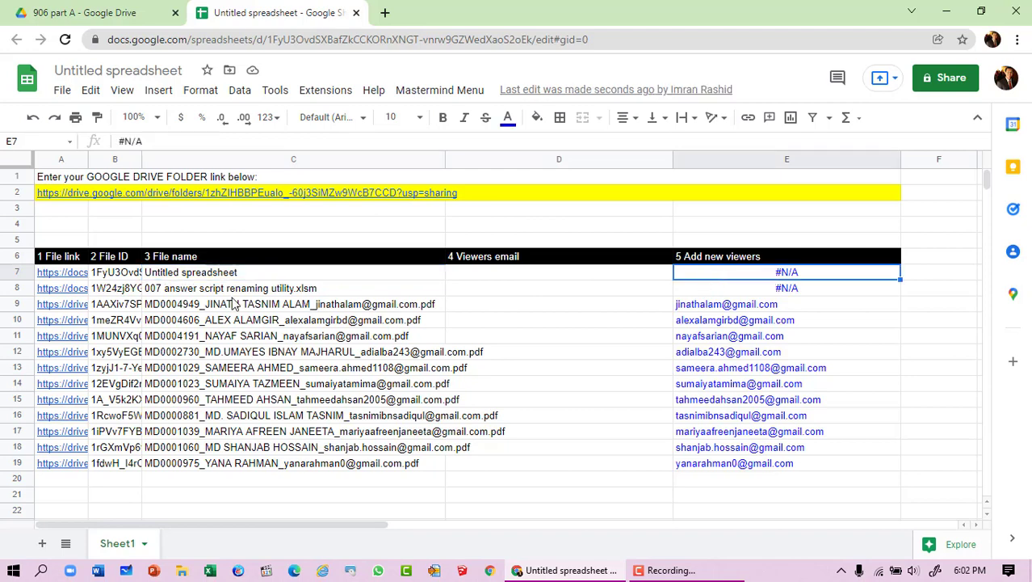
left_click(370, 296)
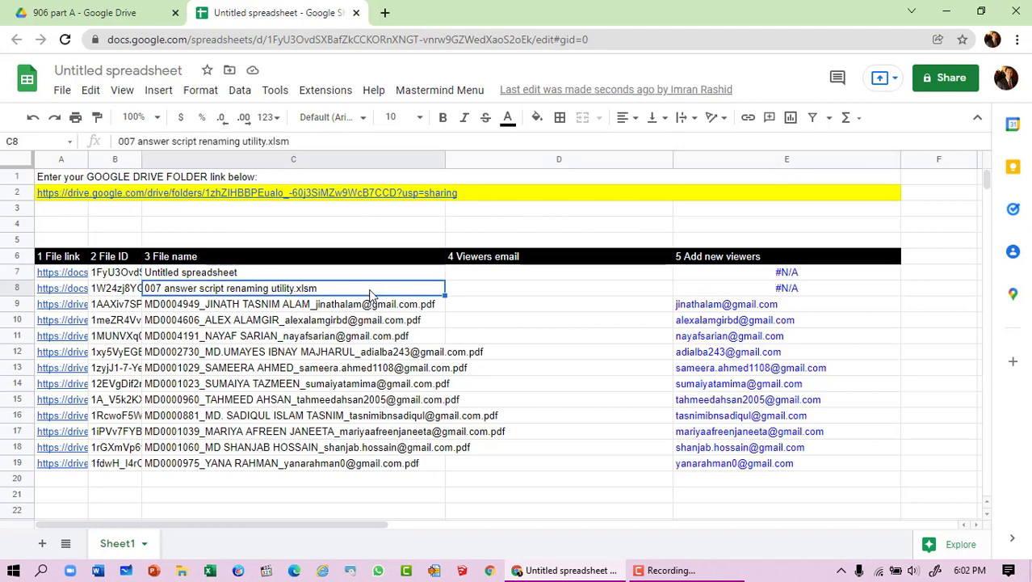
left_click(495, 293)
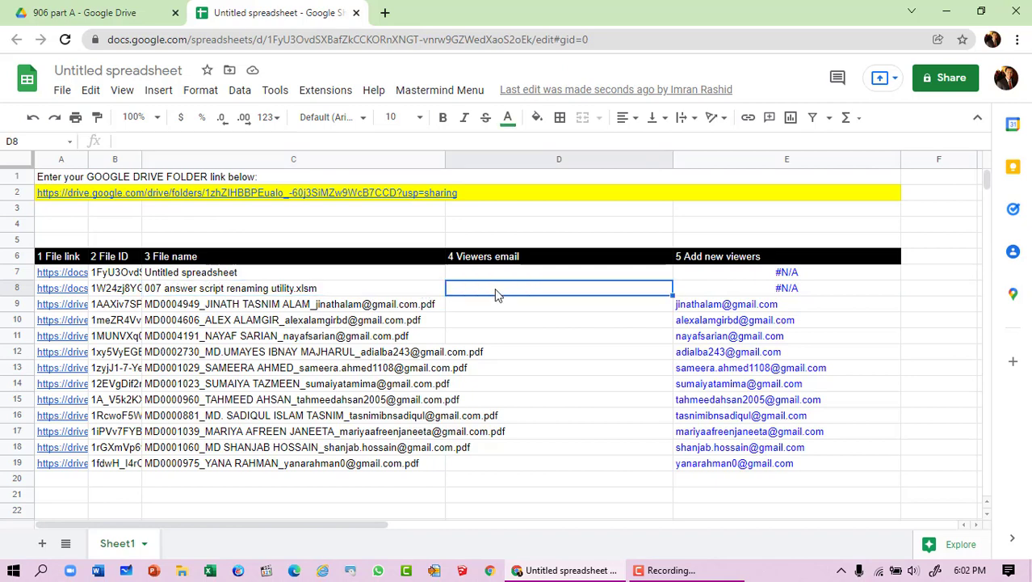
left_click(347, 292)
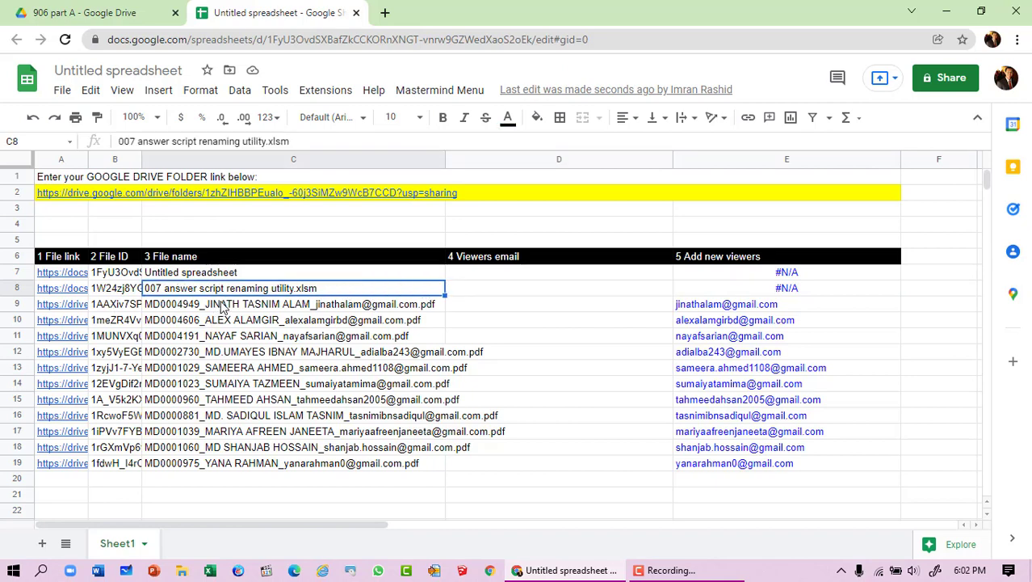
Compare the student PDF file names in rows 9 to 19 with the e-mail addresses in the Add new viewers column.
left_click(269, 306)
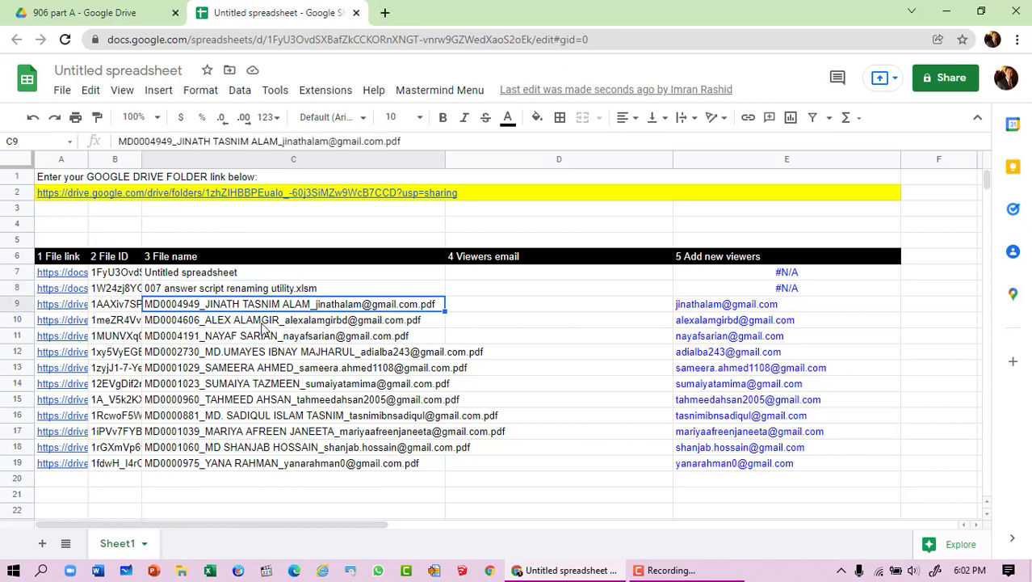
left_click(265, 324)
left_click(272, 414)
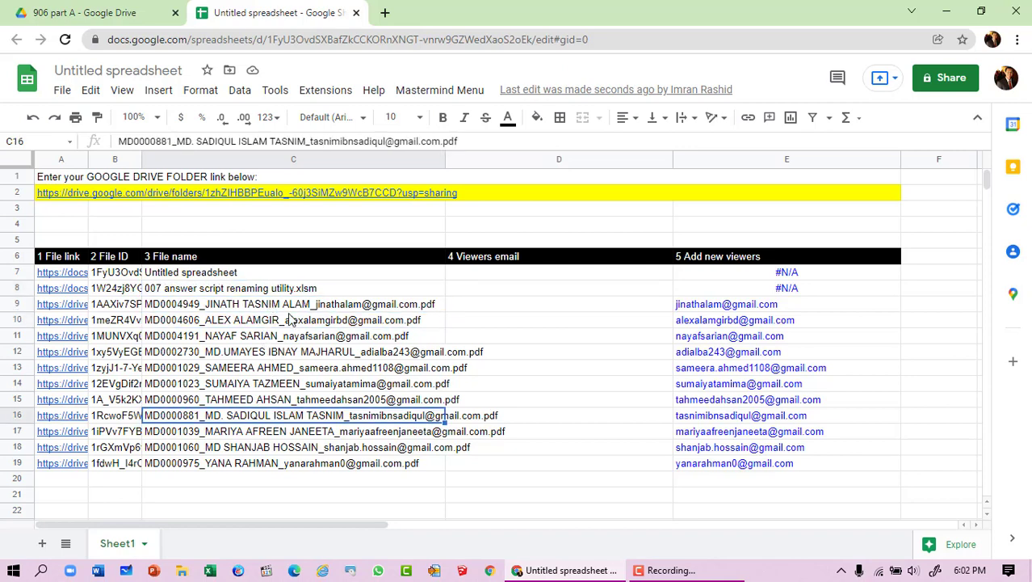
left_click(279, 320)
left_click(266, 339)
left_click(262, 386)
left_click(265, 461)
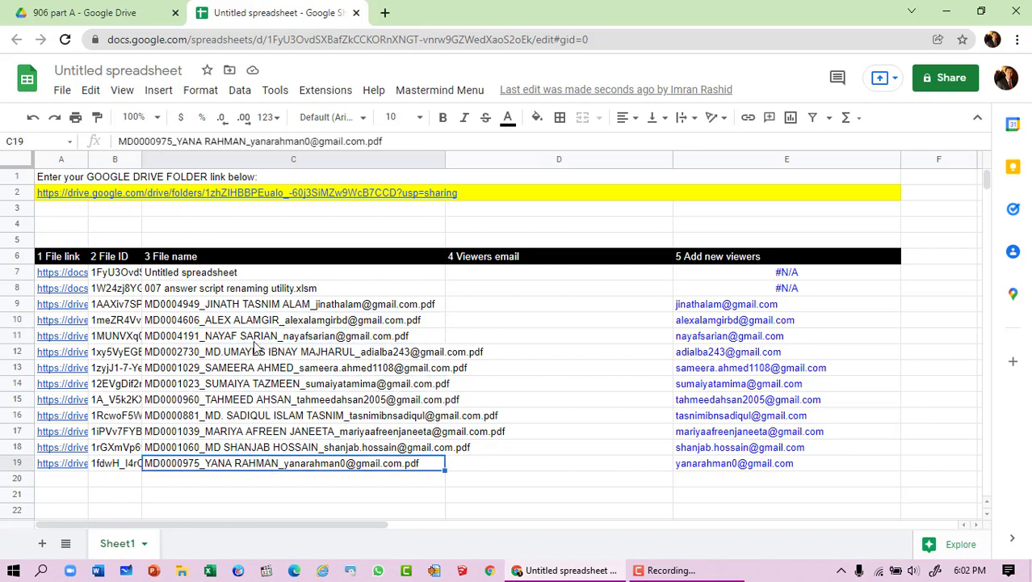
left_click(257, 338)
left_click(267, 304)
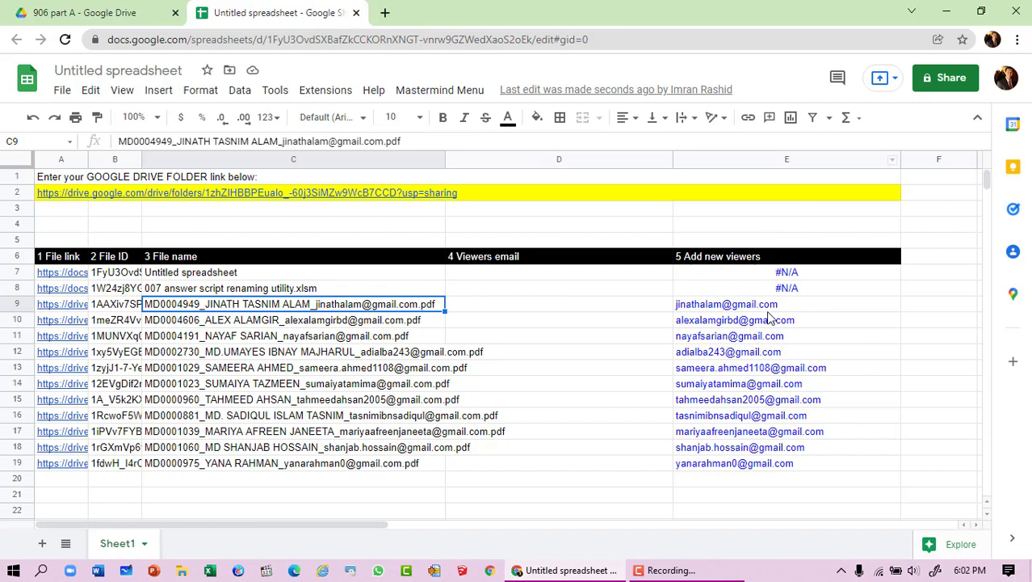
left_click(795, 310)
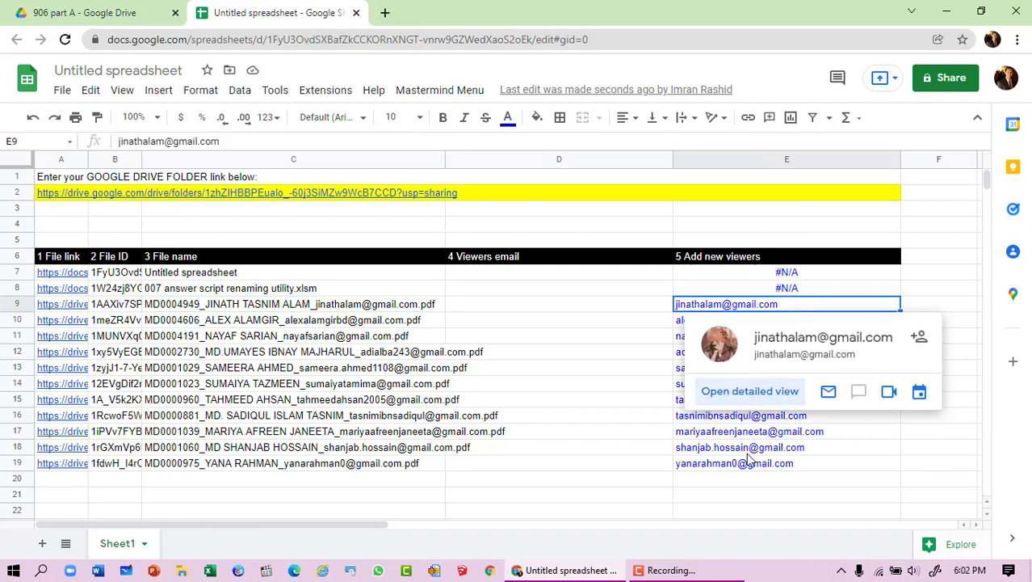
left_click(838, 466)
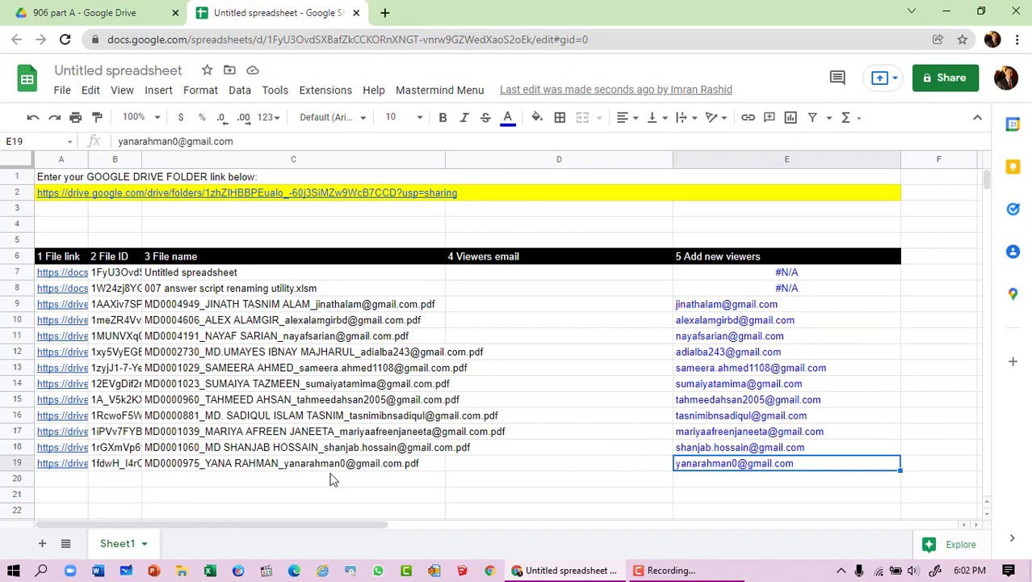
mouse_move(824, 465)
mouse_move(789, 472)
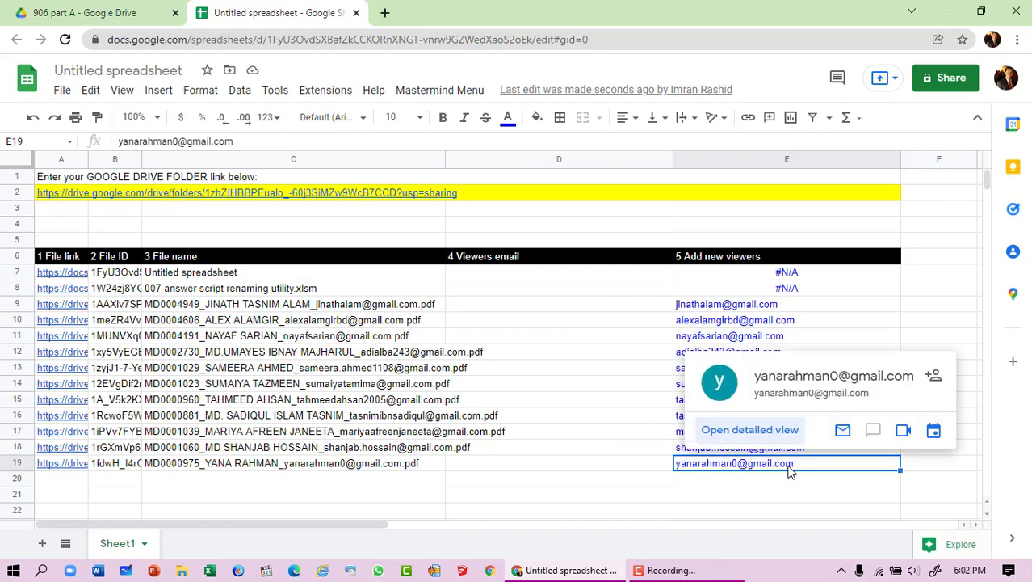
left_click(479, 322)
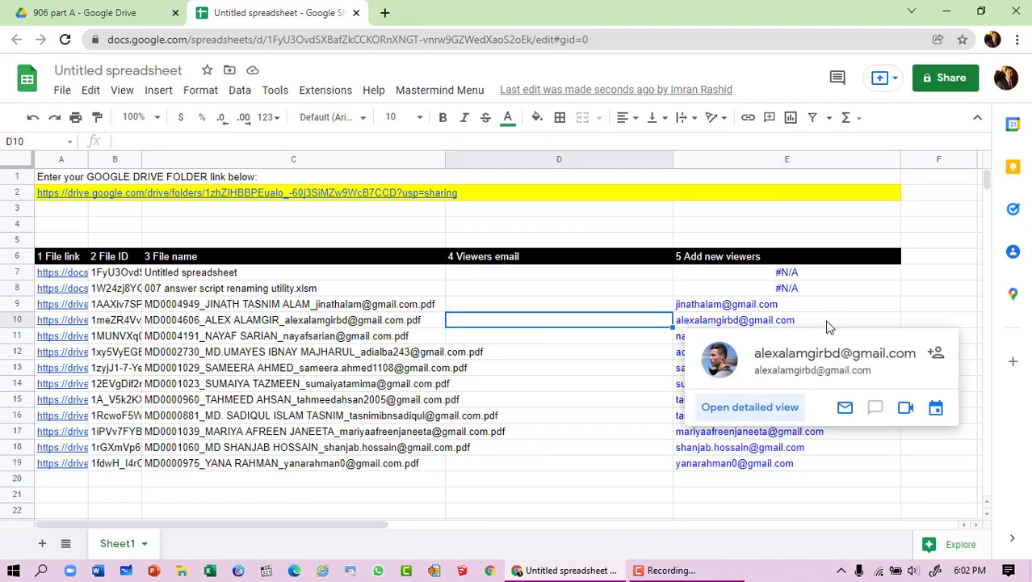
left_click(828, 326)
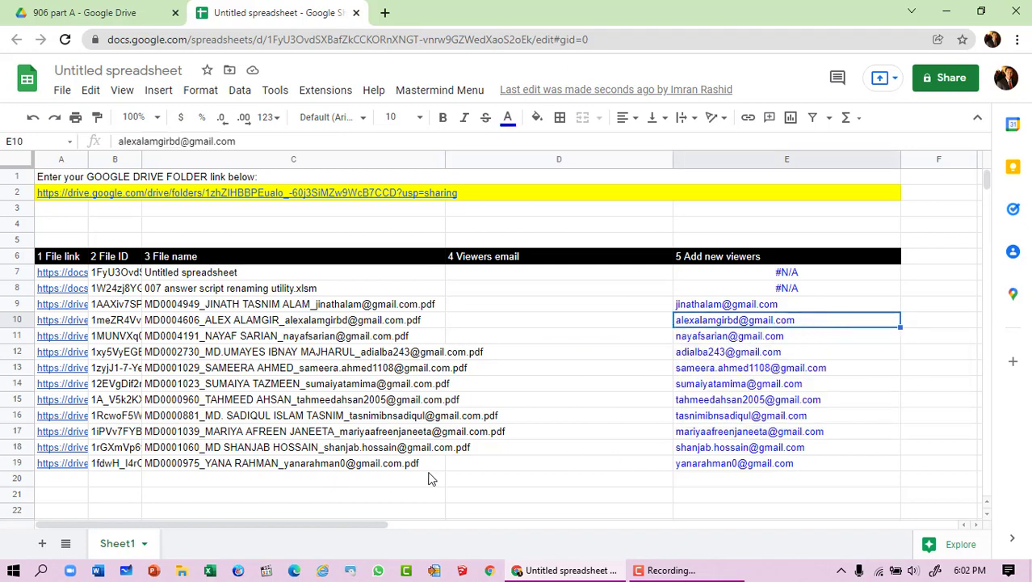
Clear the Add new viewers e-mail in E19 for the last listed file and check the file name and address in row 11.
left_click(816, 465)
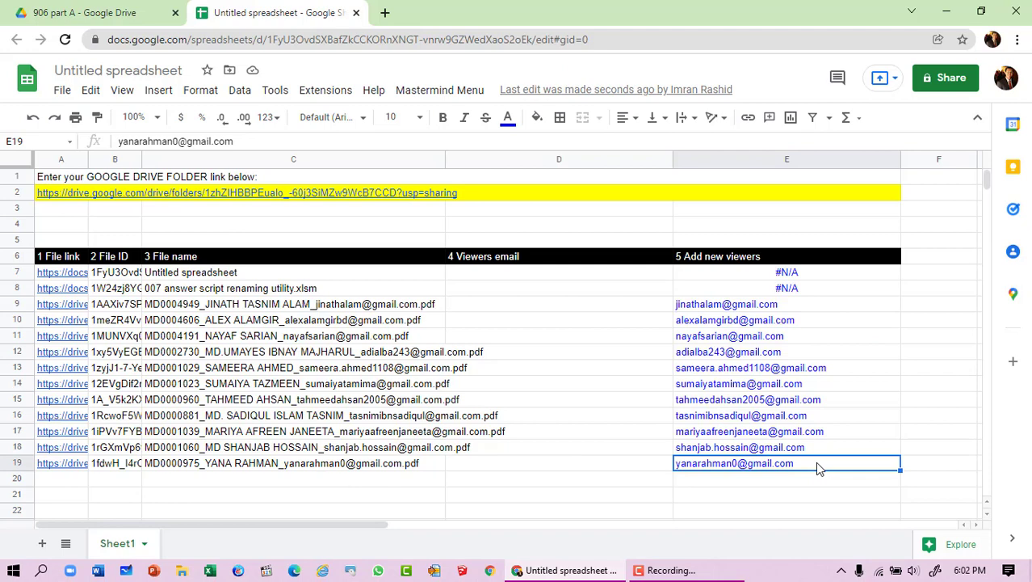
key("Delete")
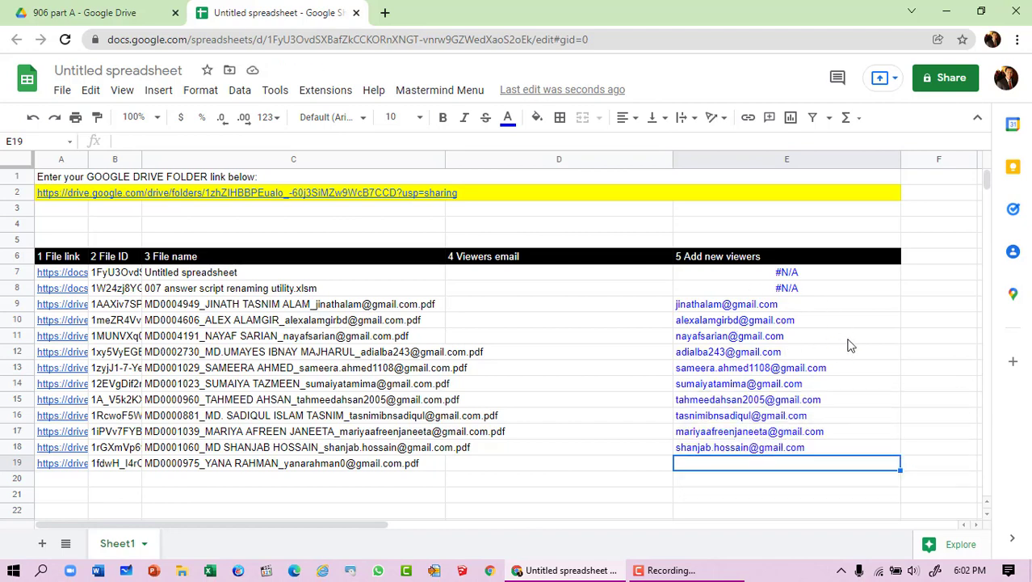
left_click(299, 337)
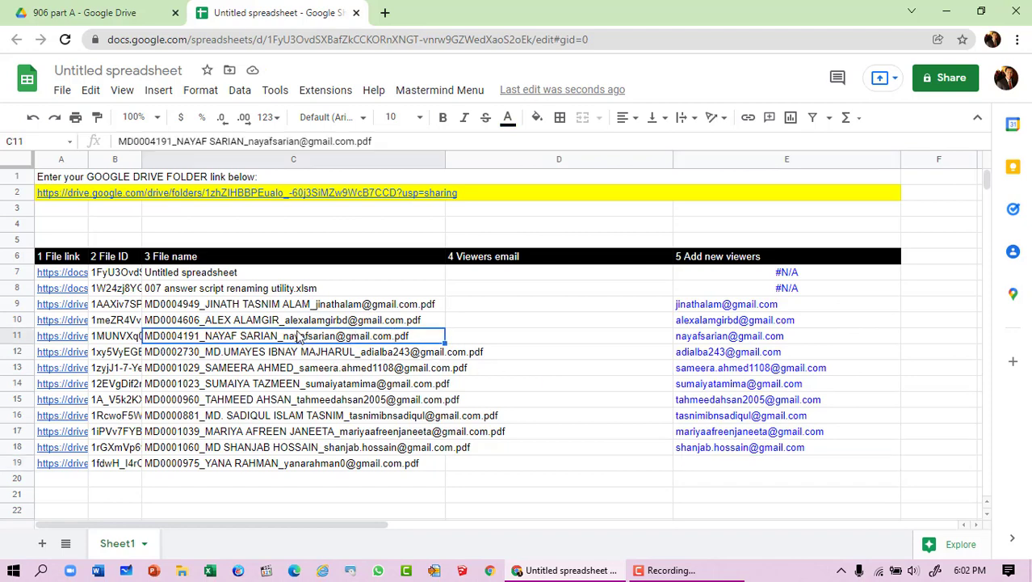
mouse_move(758, 341)
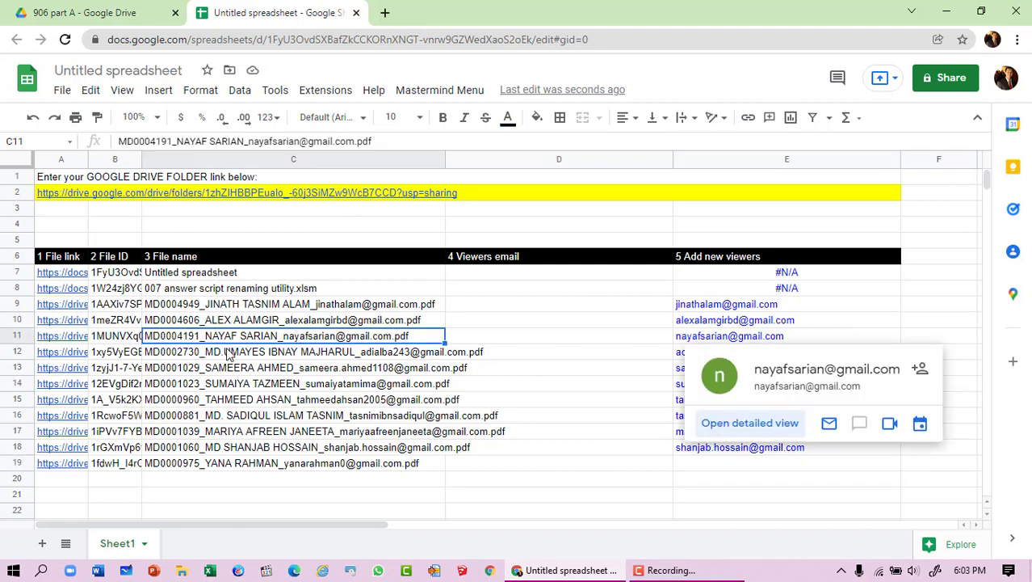
Run the script's 3 Share files with students command and inspect cells E7:E18 of the Add new viewers column.
left_click(436, 95)
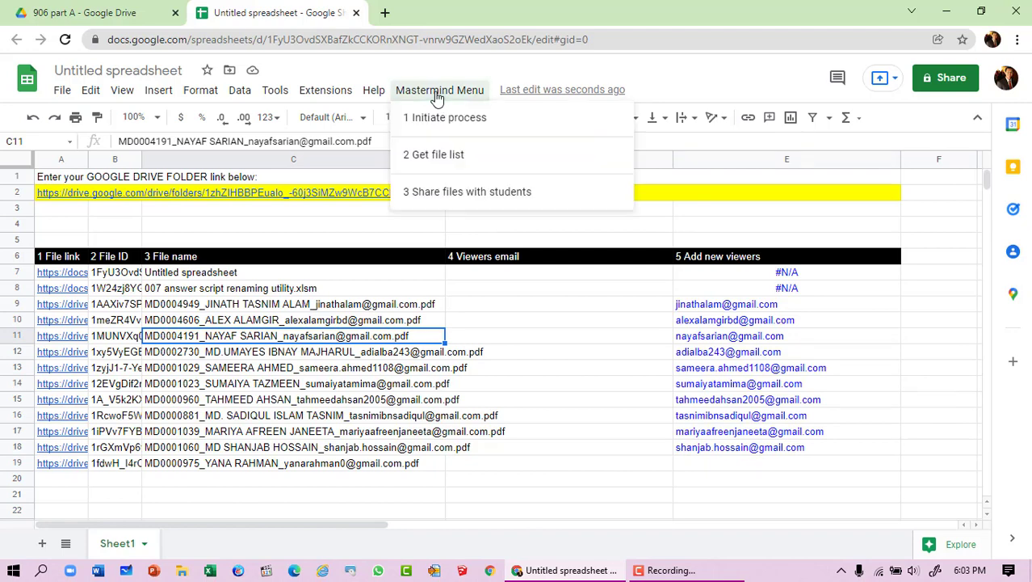
left_click(446, 194)
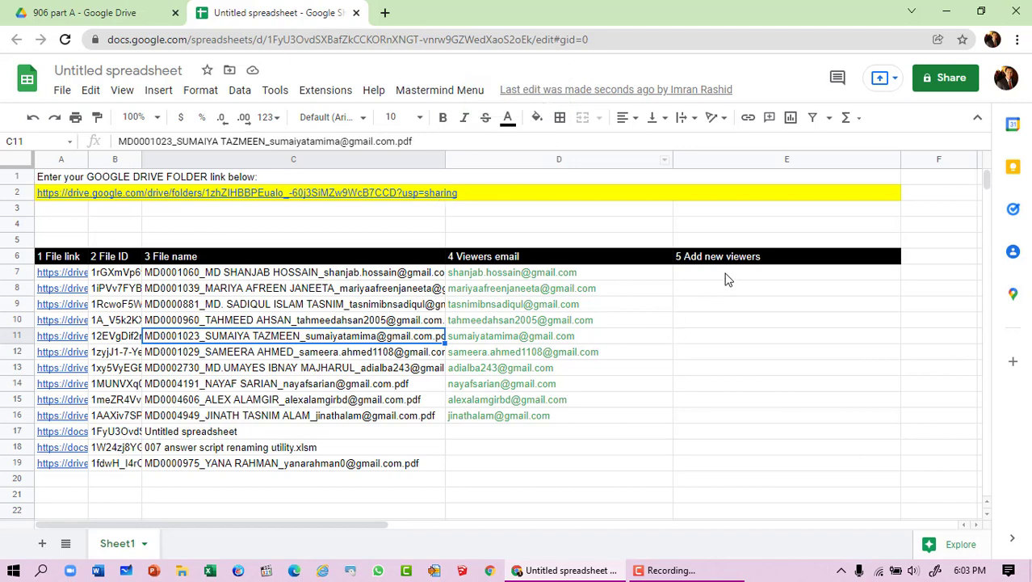
left_click_drag(726, 277, 714, 452)
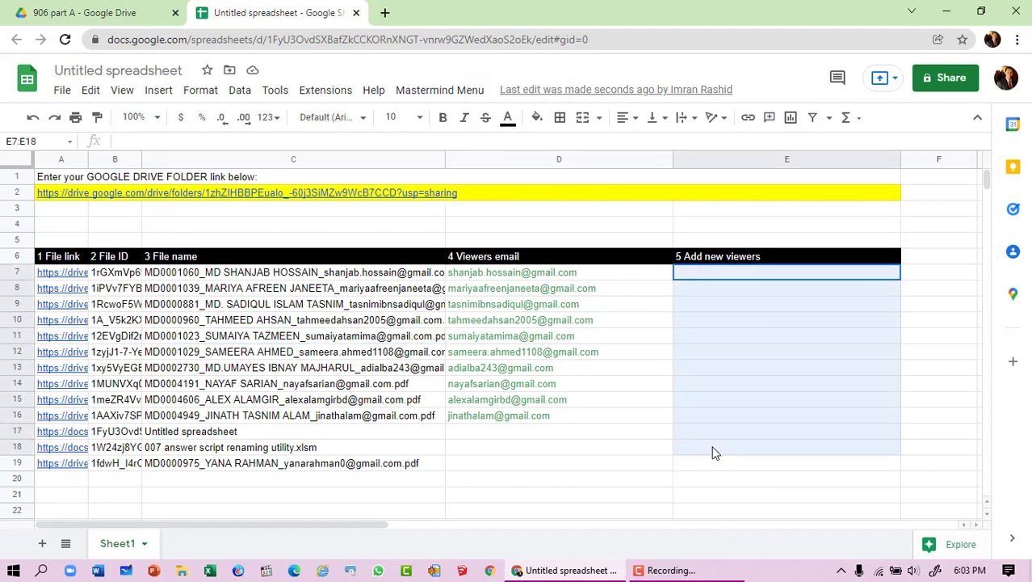
left_click(710, 322)
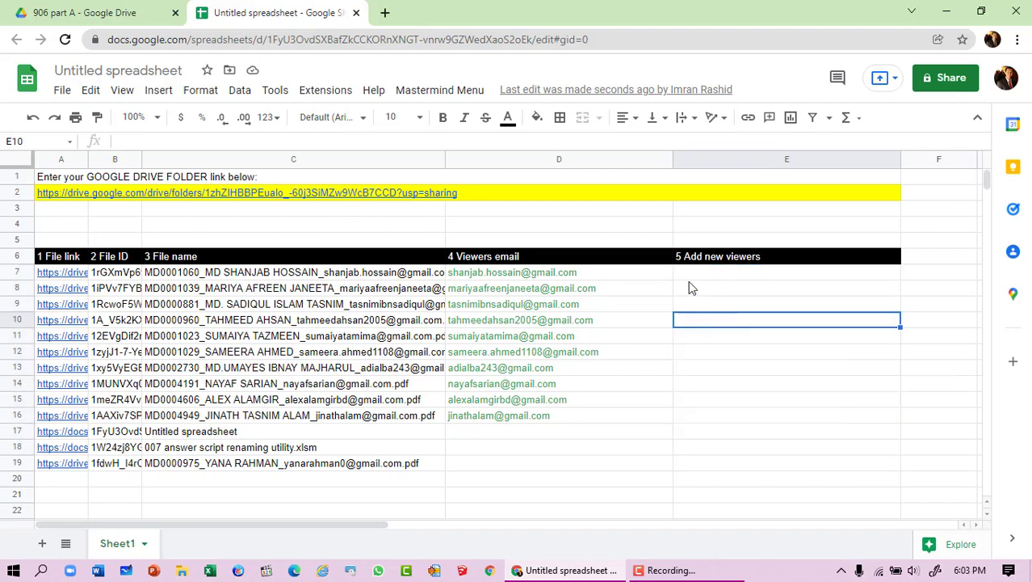
Examine the e-mail addresses in the Viewers email column, cells D6 to D16.
left_click(475, 259)
left_click(501, 275)
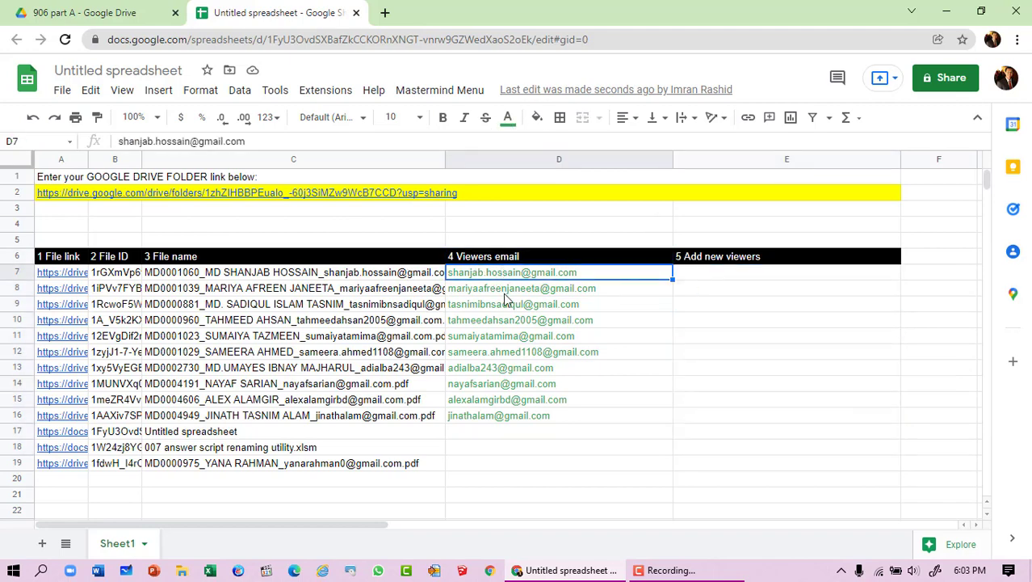
left_click(505, 291)
left_click(504, 338)
left_click(514, 386)
left_click(504, 418)
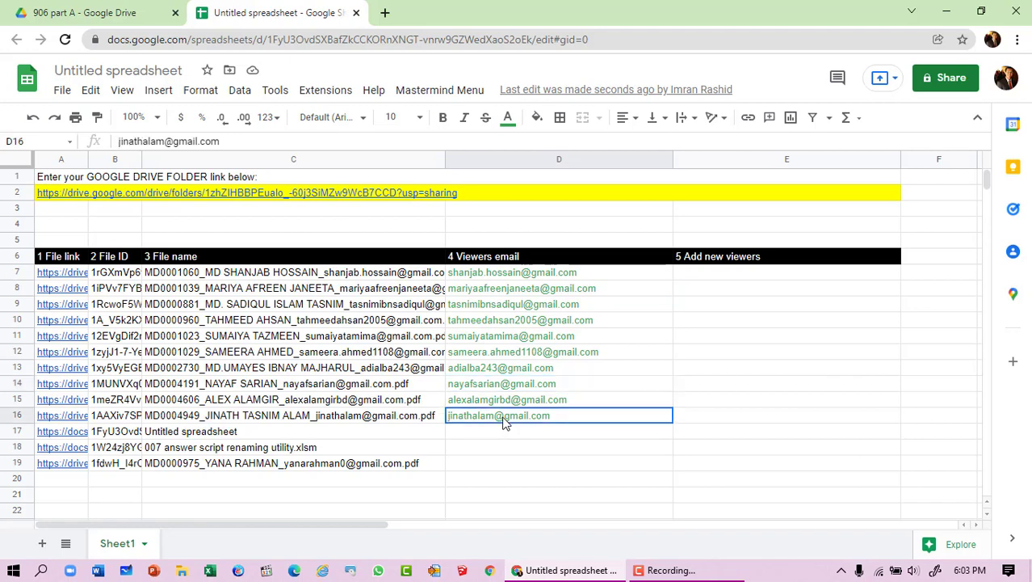
left_click_drag(504, 419, 517, 259)
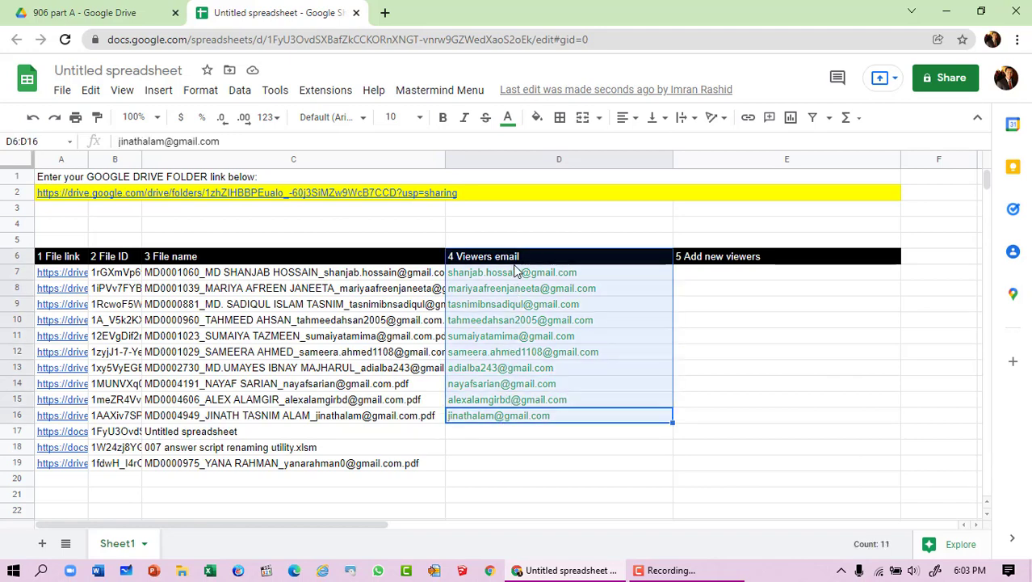
left_click(620, 277)
Compare the PDF file names in rows 7 and 9 with the Viewers email entries and view the contact card for D7.
left_click(317, 277)
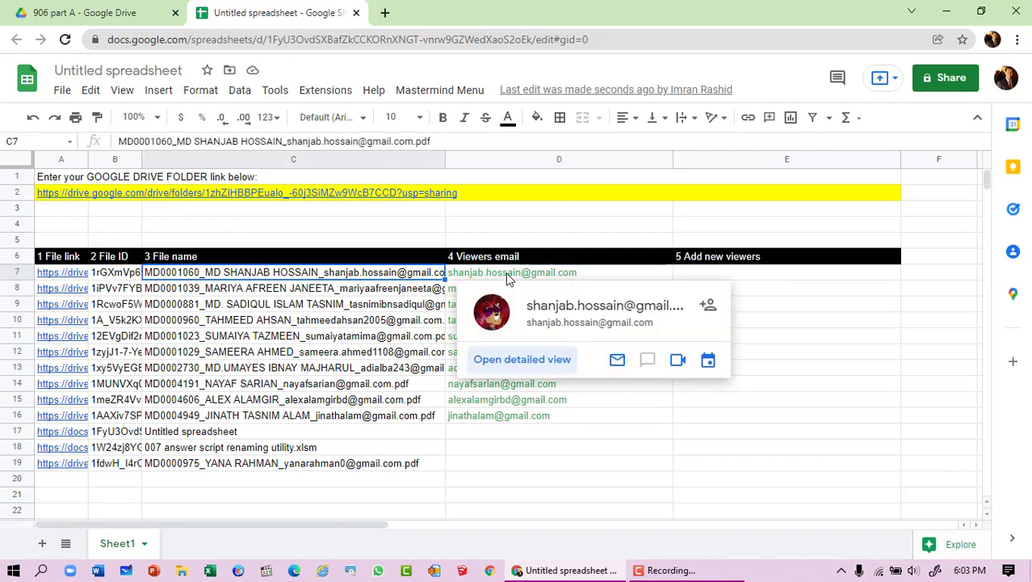
left_click(311, 310)
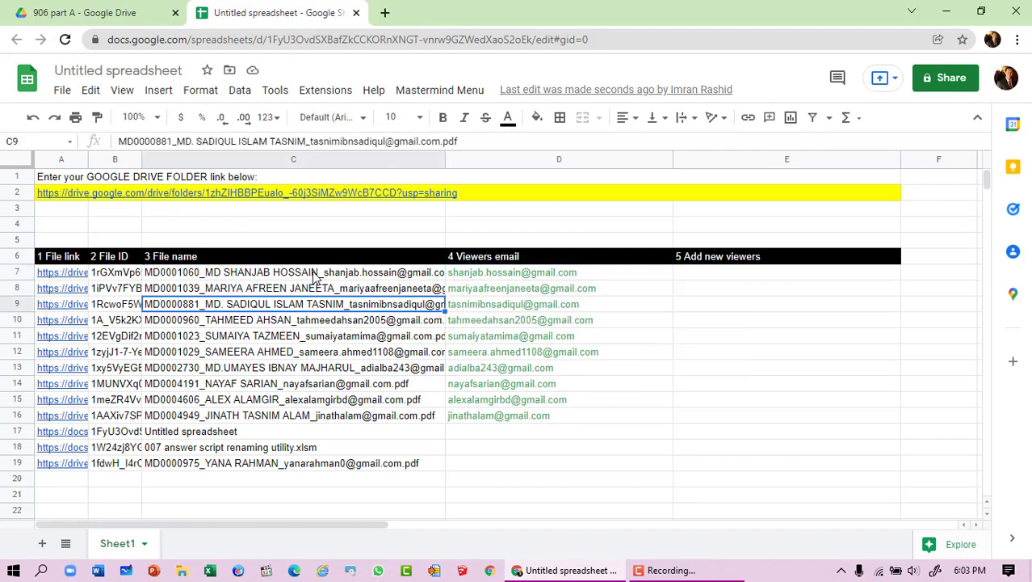
left_click(317, 277)
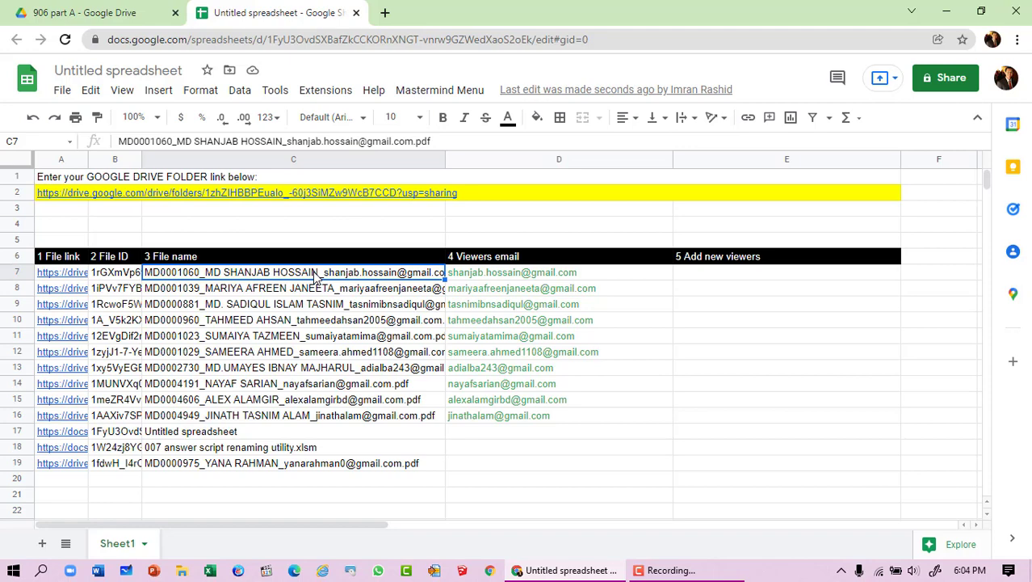
left_click(592, 274)
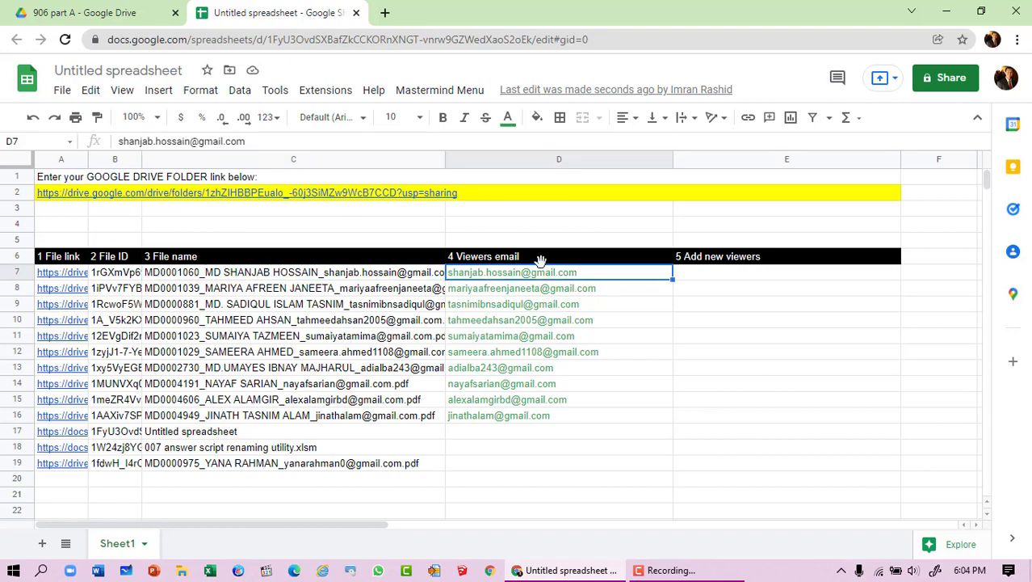
mouse_move(526, 277)
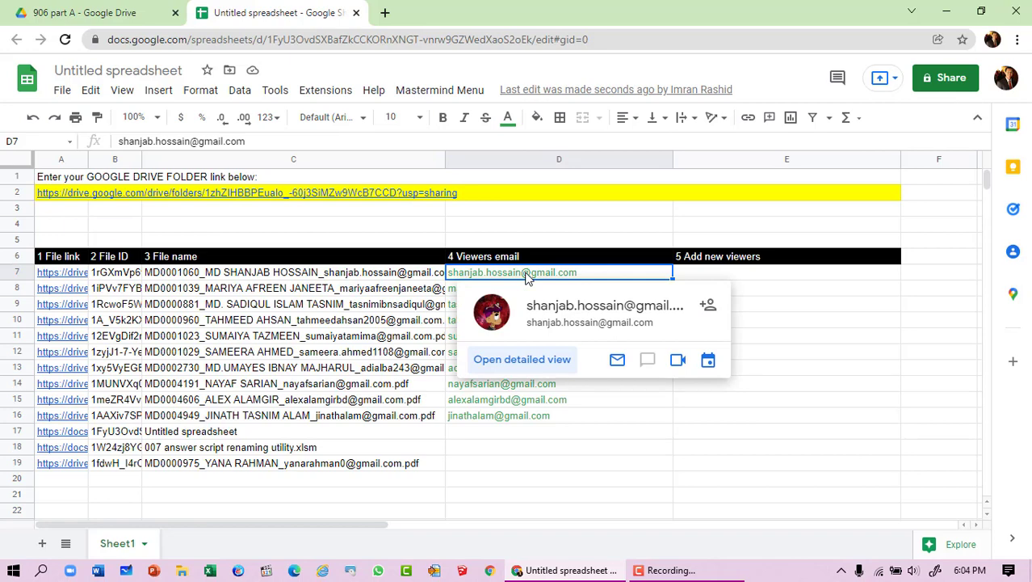
left_click(383, 277)
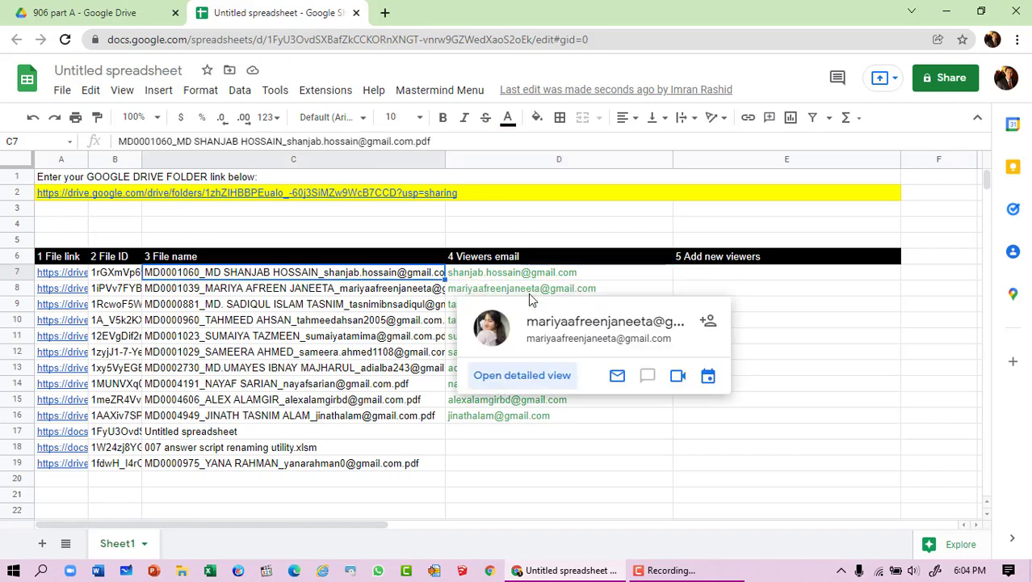
mouse_move(537, 276)
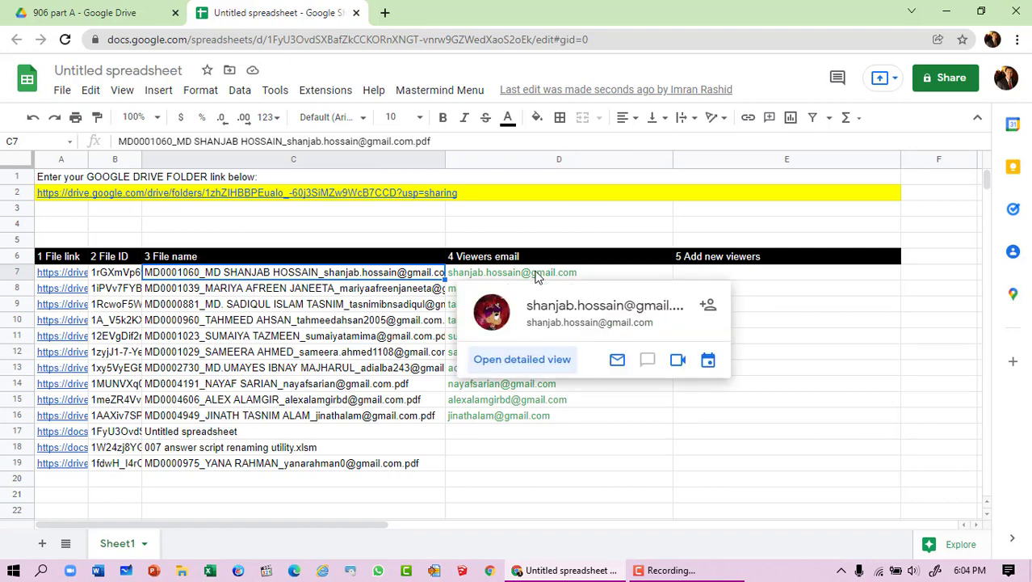
left_click(507, 231)
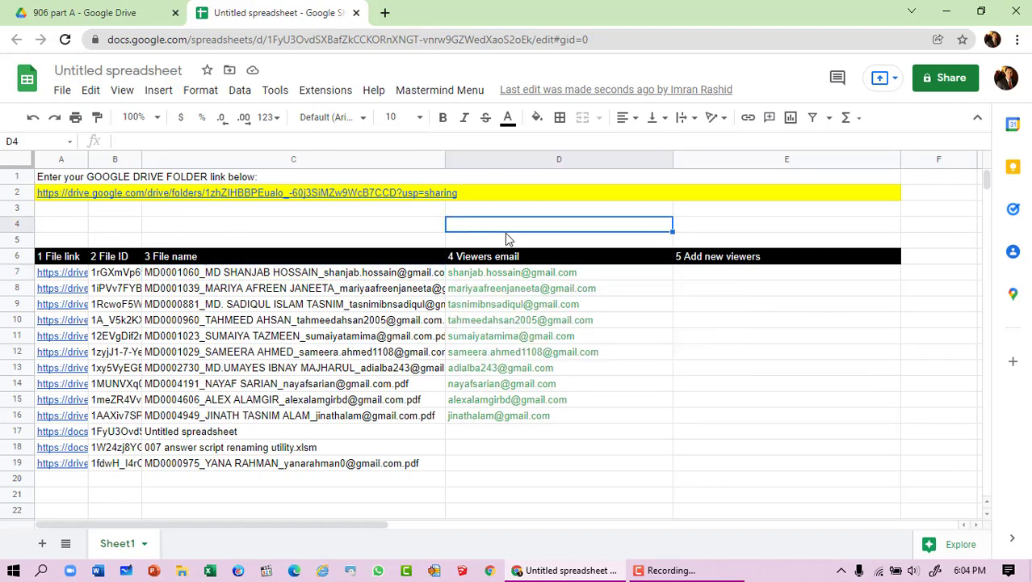
left_click(506, 235)
left_click(502, 228)
left_click(337, 271)
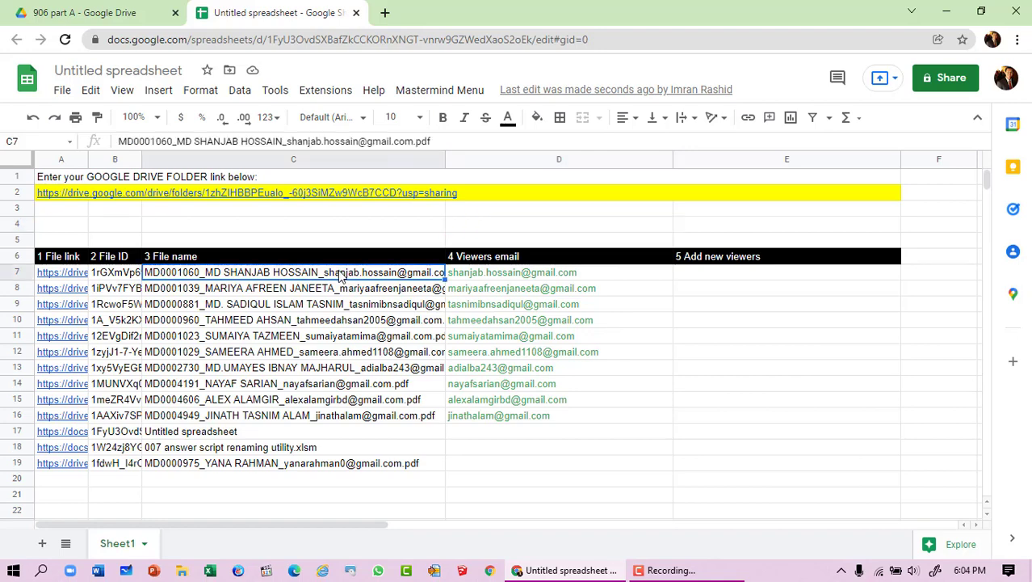
left_click(338, 323)
left_click(347, 278)
left_click(353, 240)
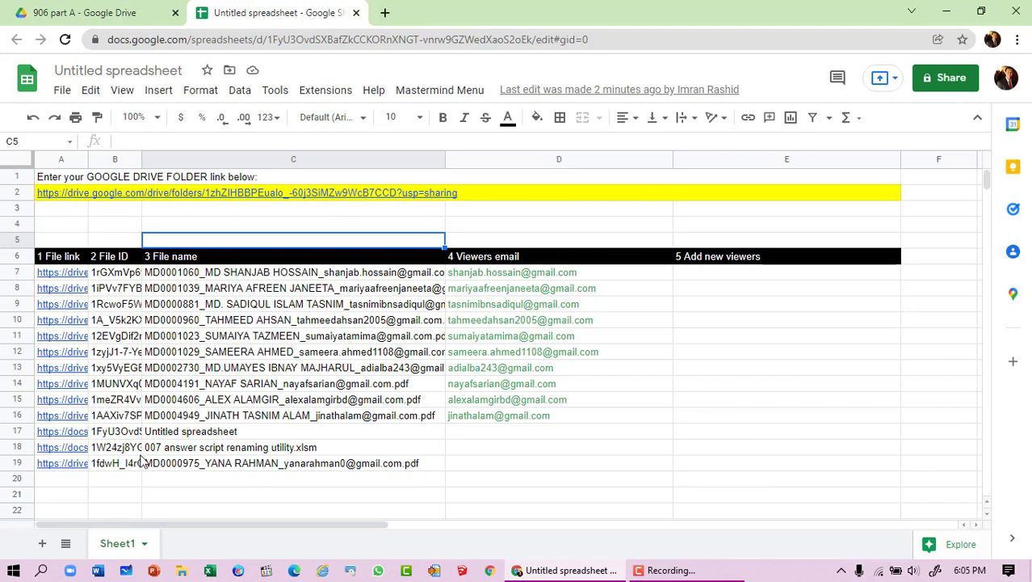
mouse_move(202, 196)
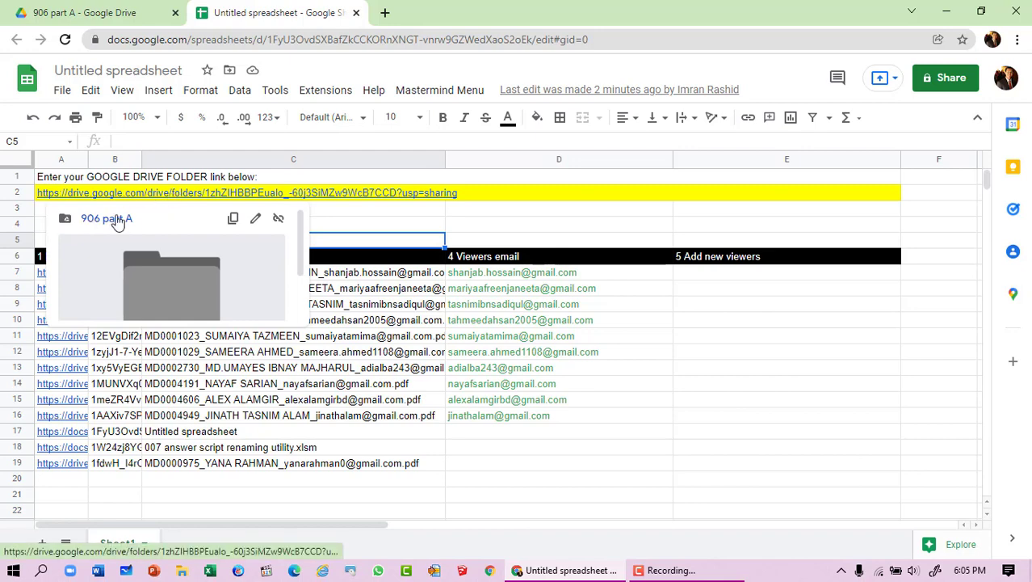
left_click(406, 212)
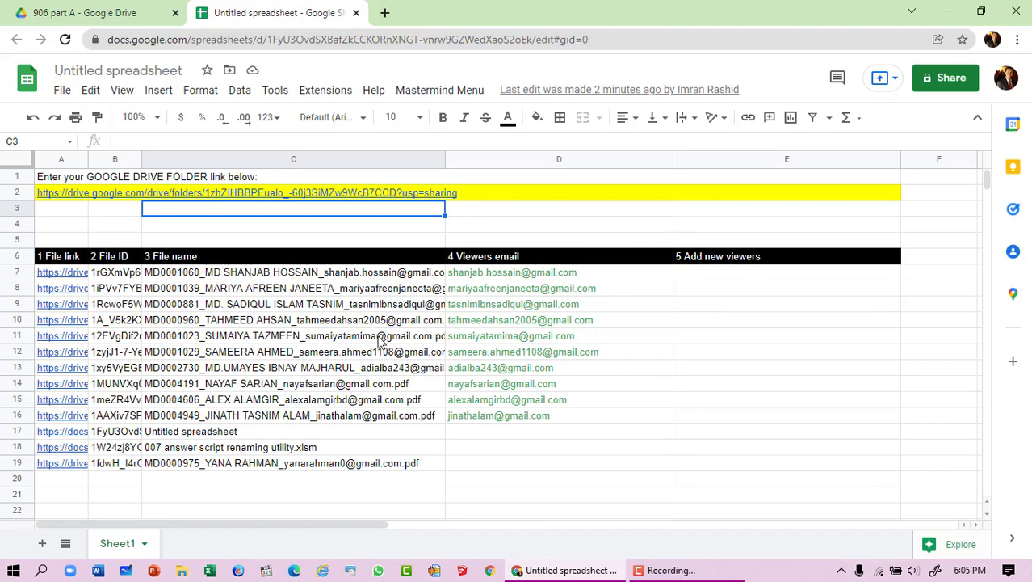
Add a new sheet to the spreadsheet and run the script's 1 Initiate process command on it.
left_click(41, 544)
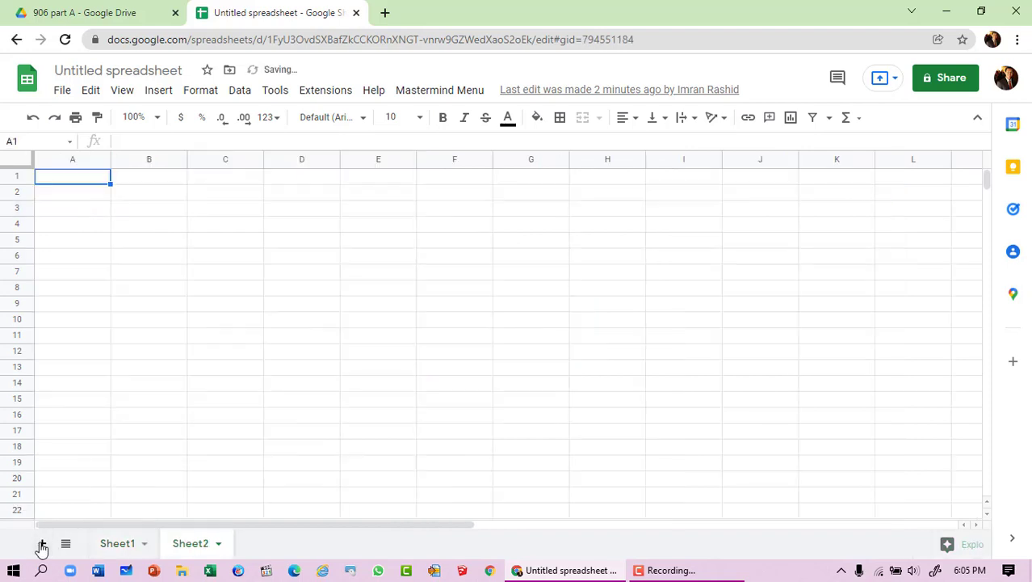
left_click(419, 91)
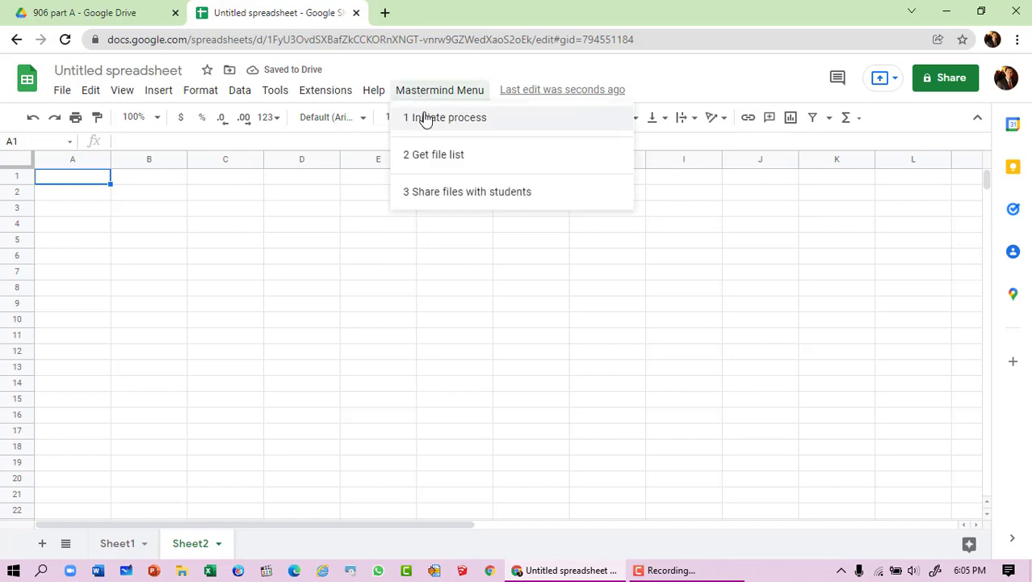
left_click(423, 116)
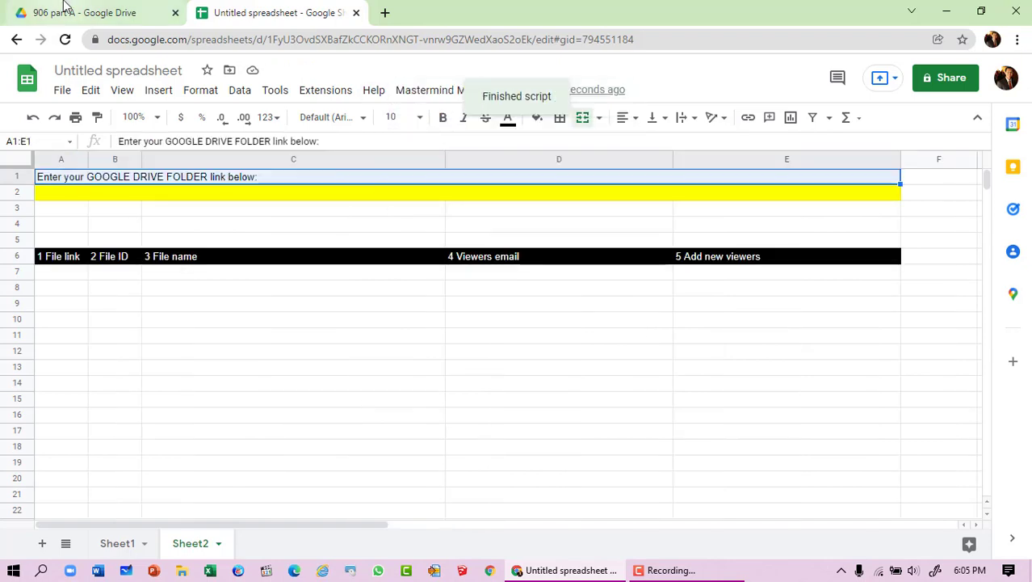
Switch to Google Drive and copy the sharing link of the 906 part B folder inside the HY folder.
left_click(38, 14)
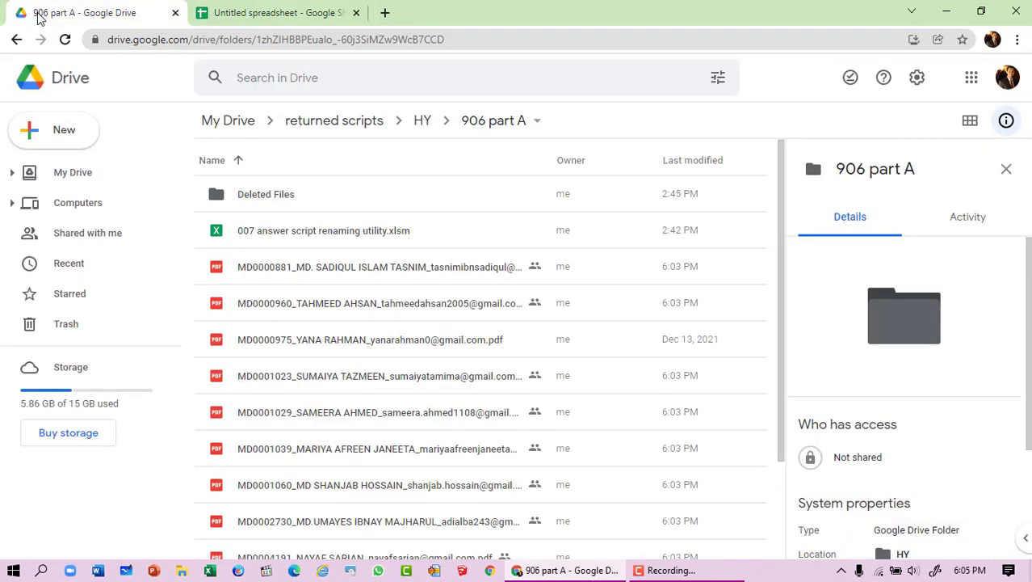
left_click(421, 121)
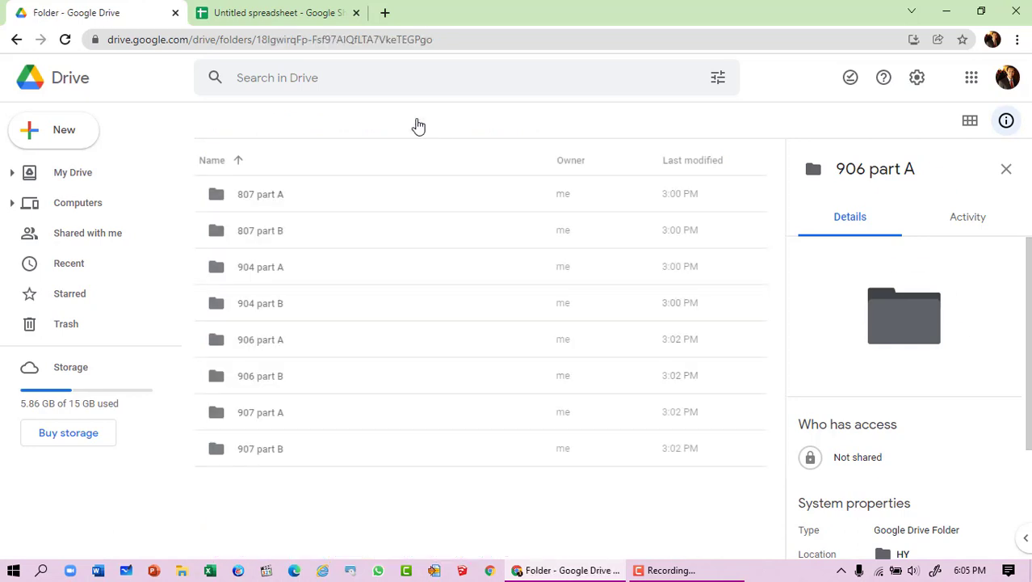
left_click(263, 380)
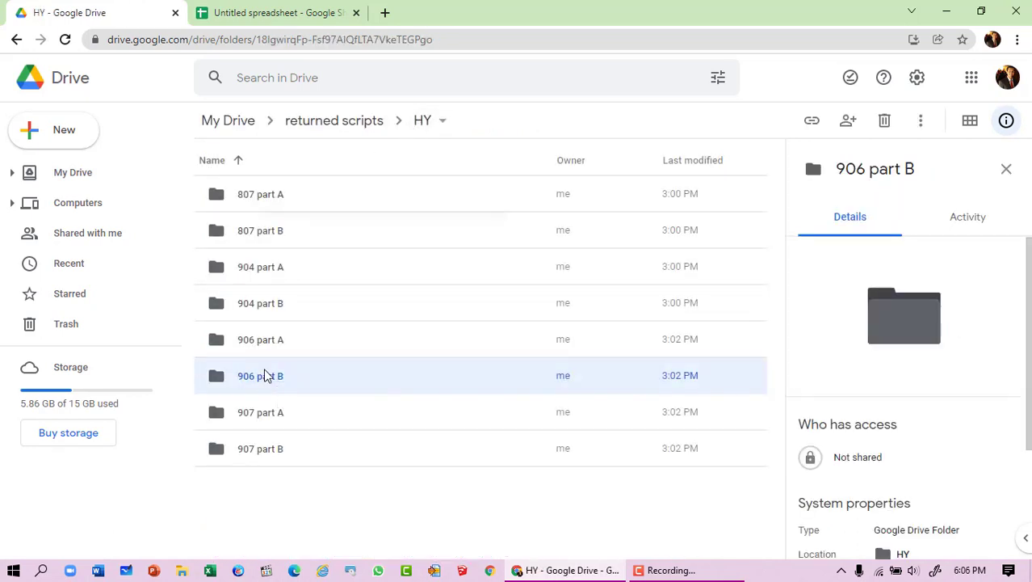
right_click(266, 376)
left_click(335, 293)
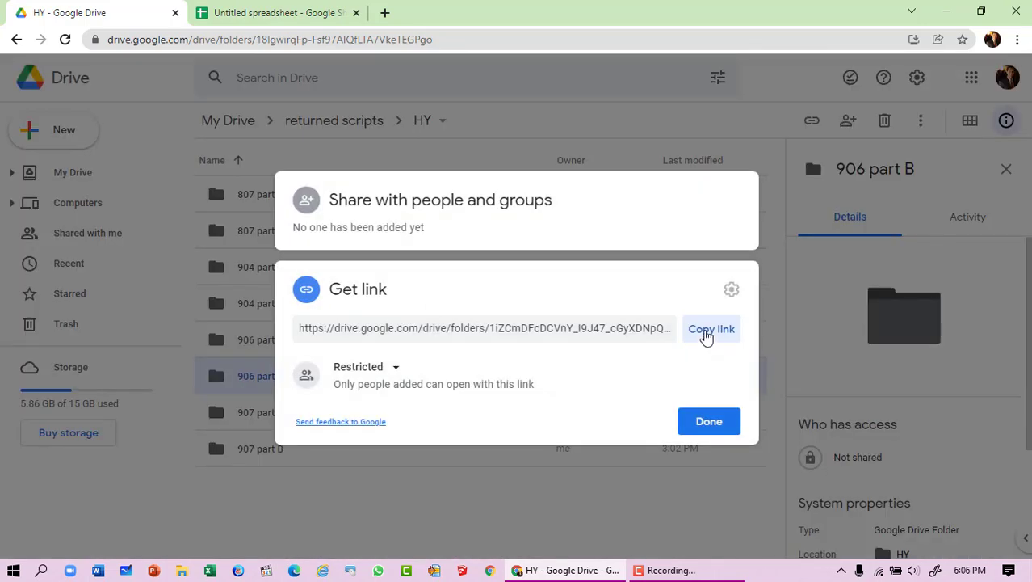
left_click(707, 333)
left_click(710, 422)
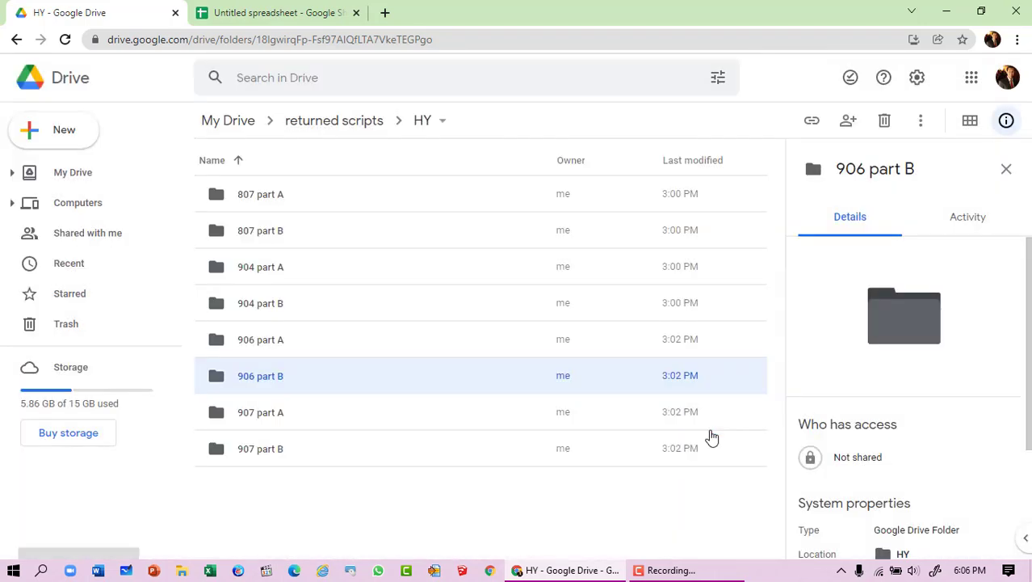
Return to the spreadsheet, paste the folder link into the yellow row 2 and run the script's 2 Get file list command.
left_click(305, 6)
left_click(62, 195)
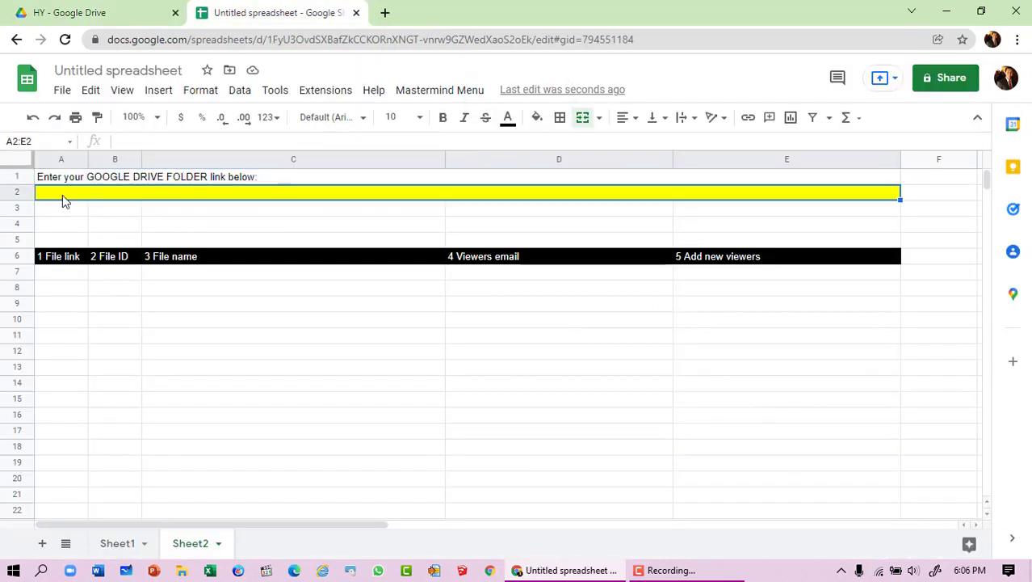
right_click(62, 195)
left_click(116, 173)
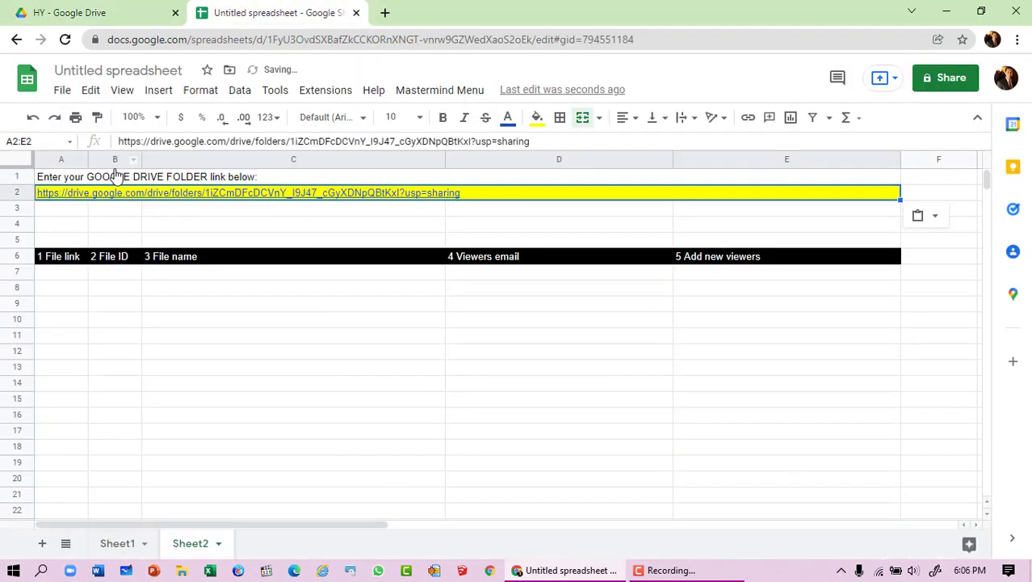
left_click(479, 91)
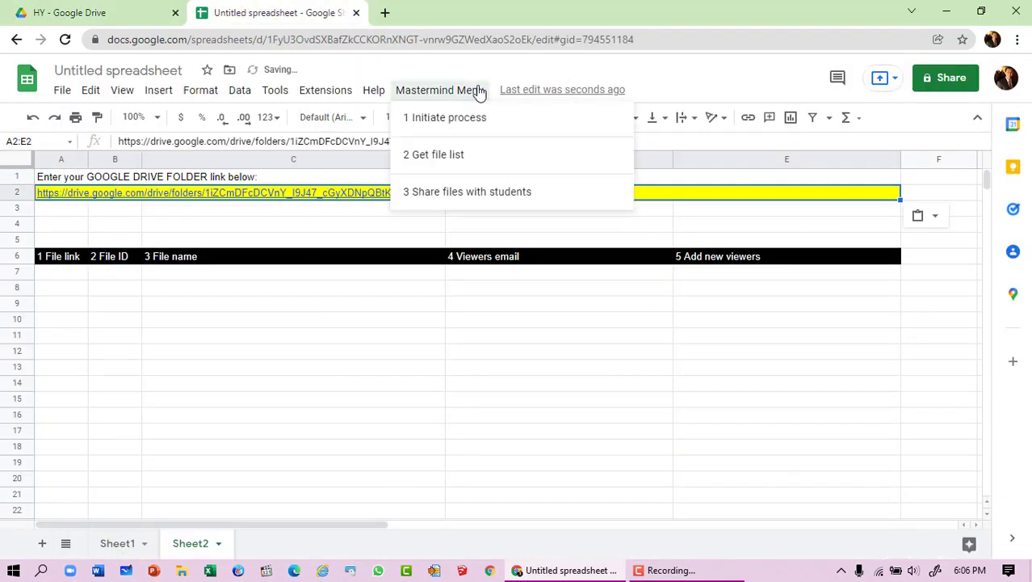
left_click(432, 158)
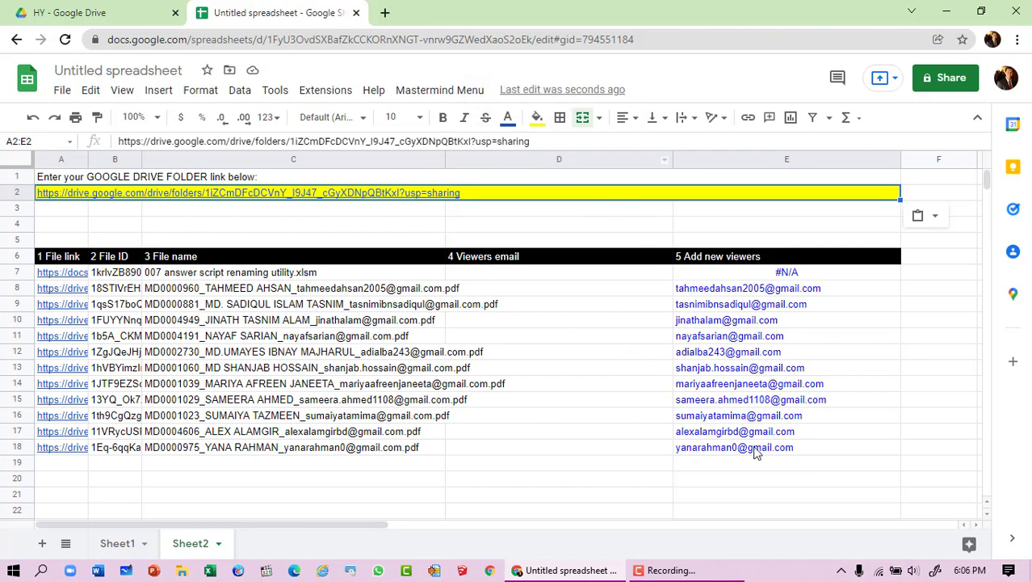
Check the addresses in E9 and E12 and clear the Add new viewers e-mail in E18.
left_click(742, 305)
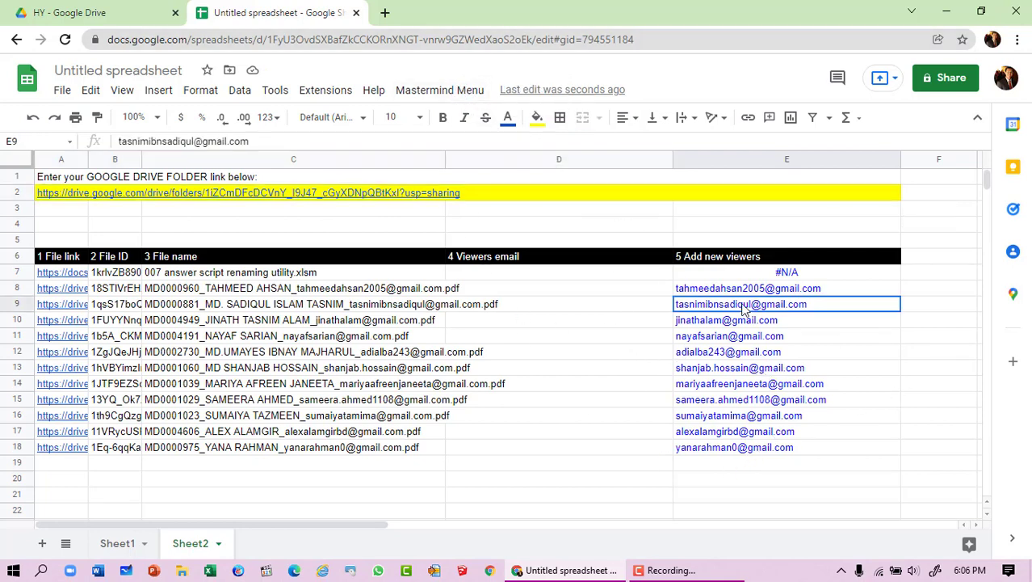
left_click(735, 356)
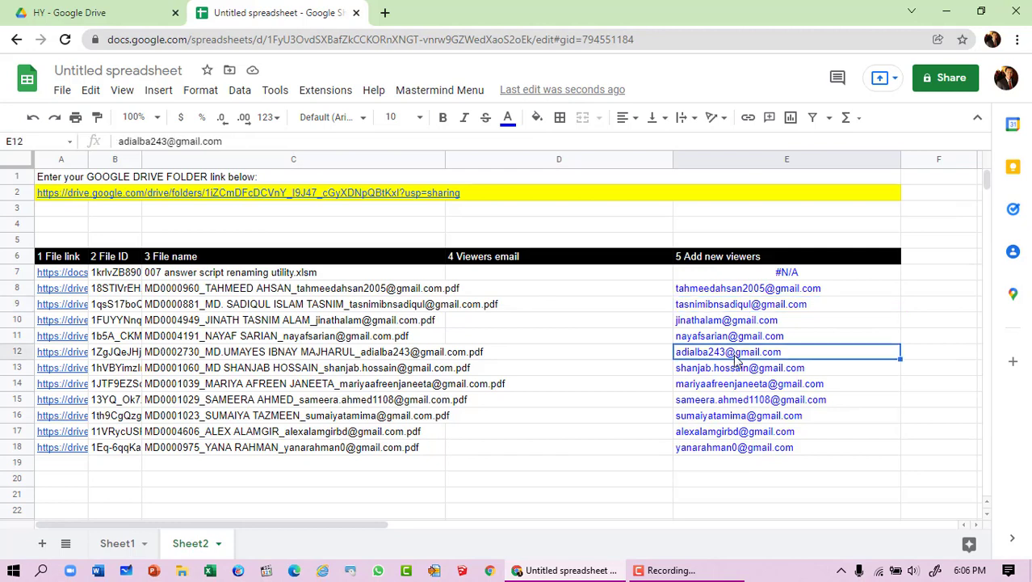
left_click(736, 449)
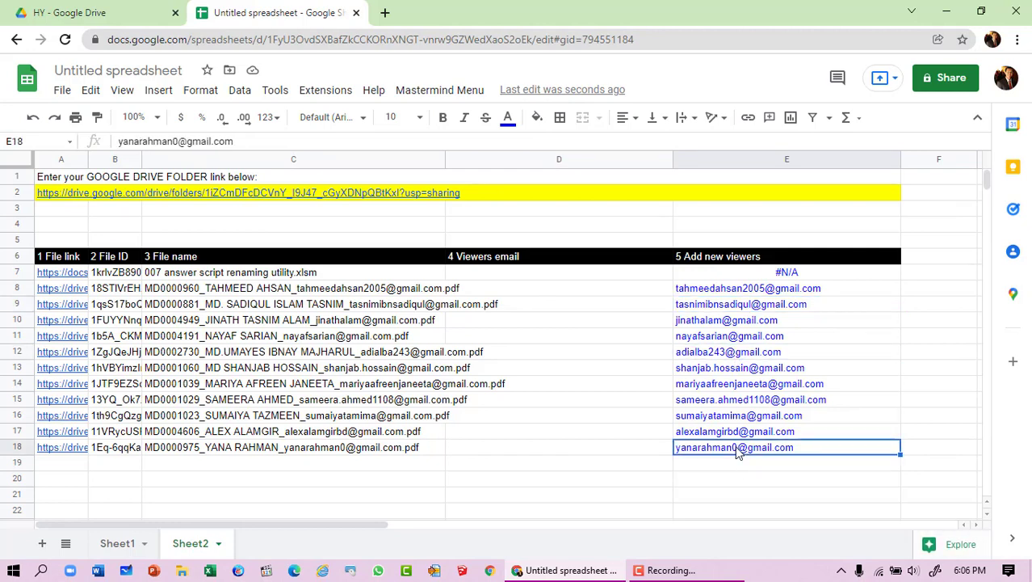
key("Delete")
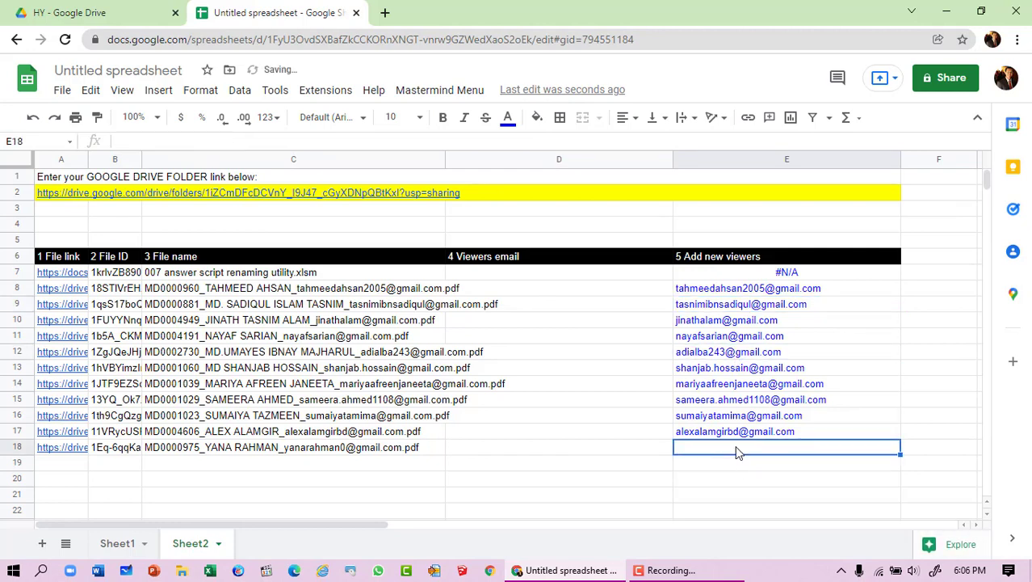
Run the script's 3 Share files with students command and check the Viewers email entry in D7.
left_click(416, 90)
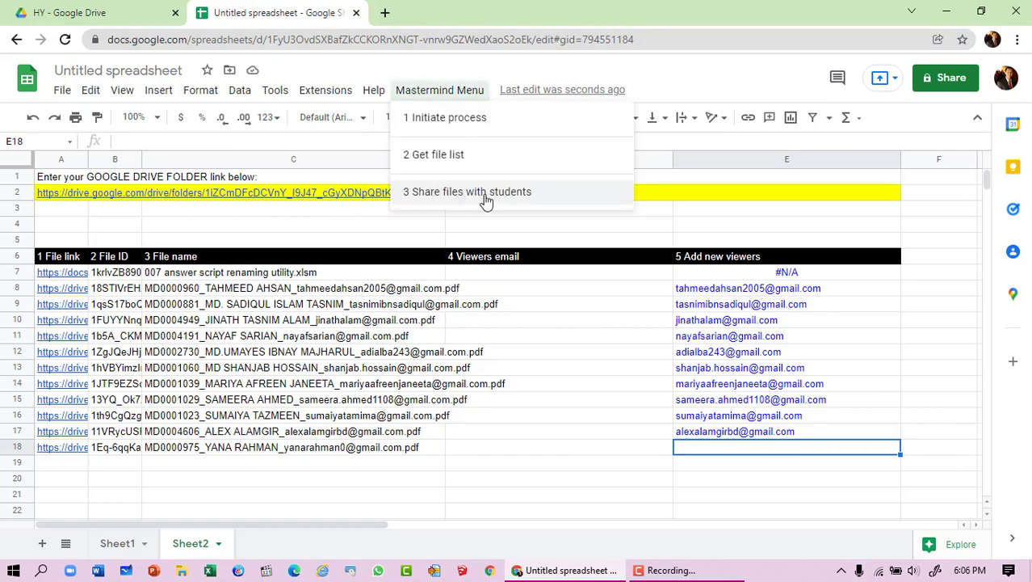
left_click(478, 196)
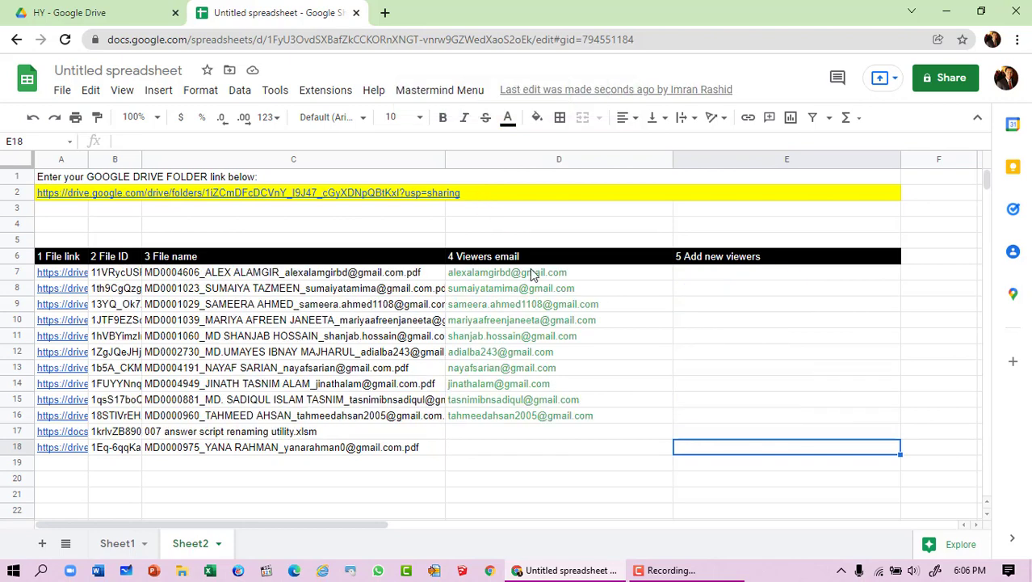
left_click(588, 269)
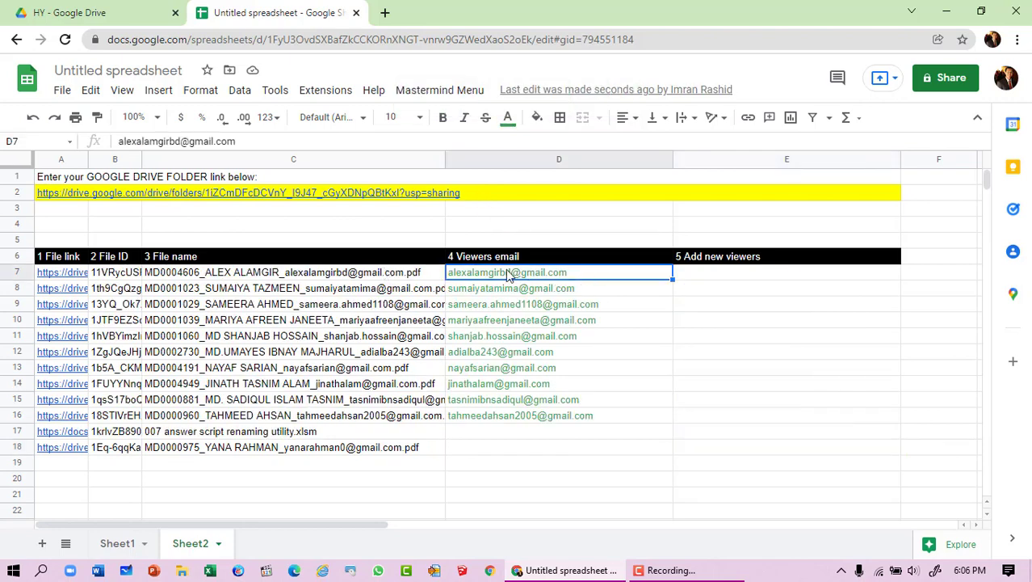
mouse_move(517, 274)
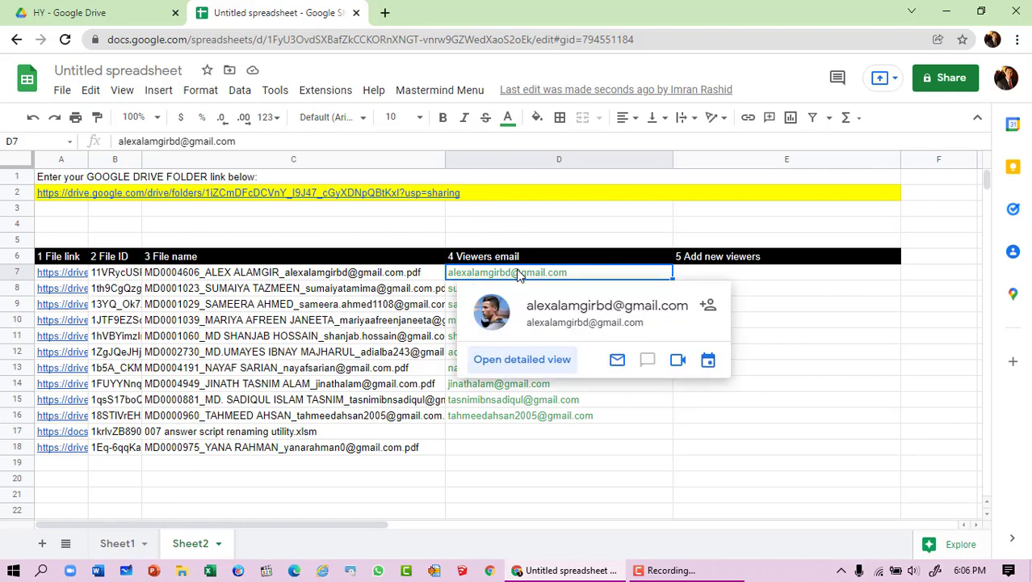
Add a new blank sheet to the spreadsheet and check that the three custom script commands are available there.
left_click(431, 243)
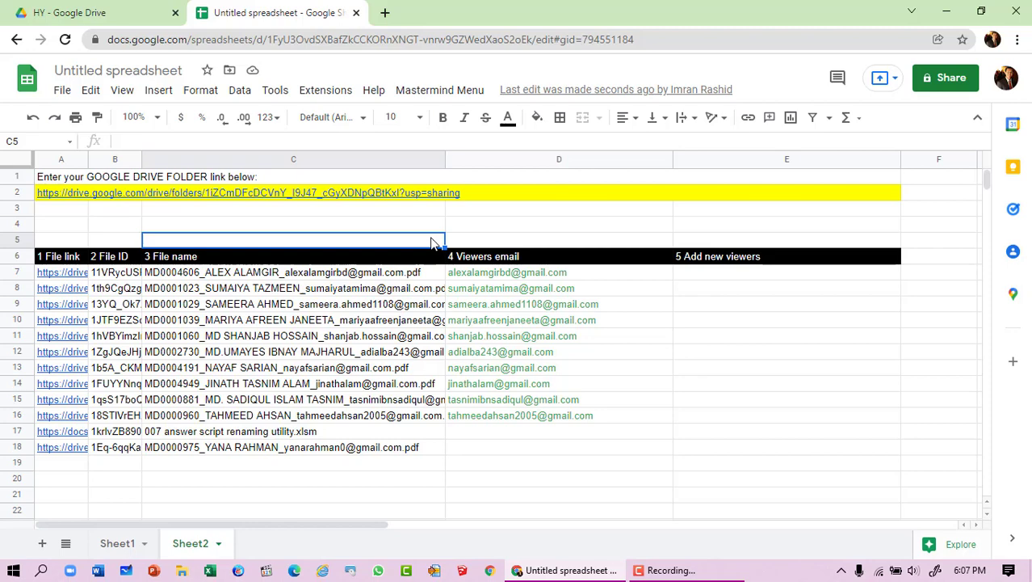
left_click(43, 543)
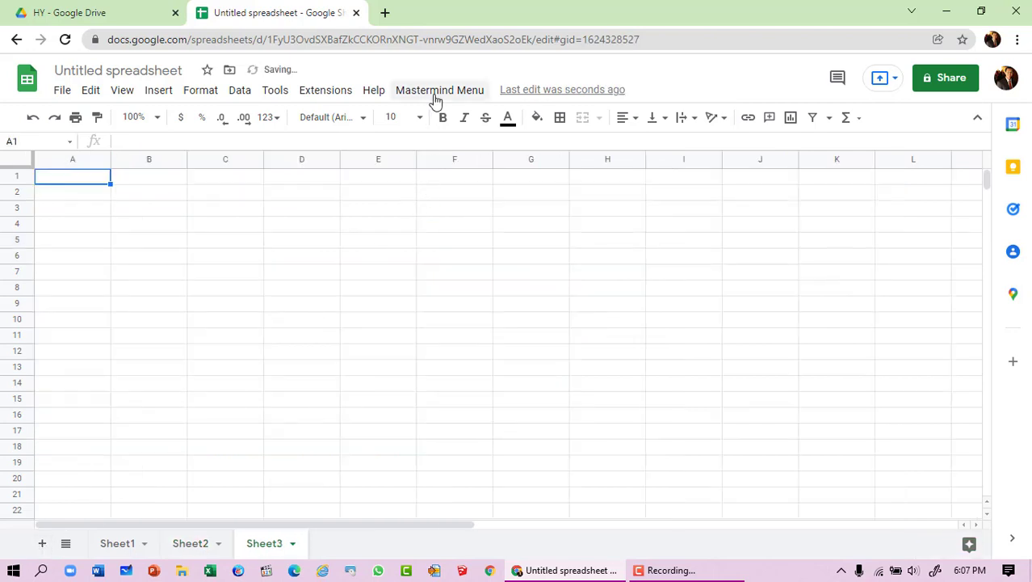
left_click(435, 95)
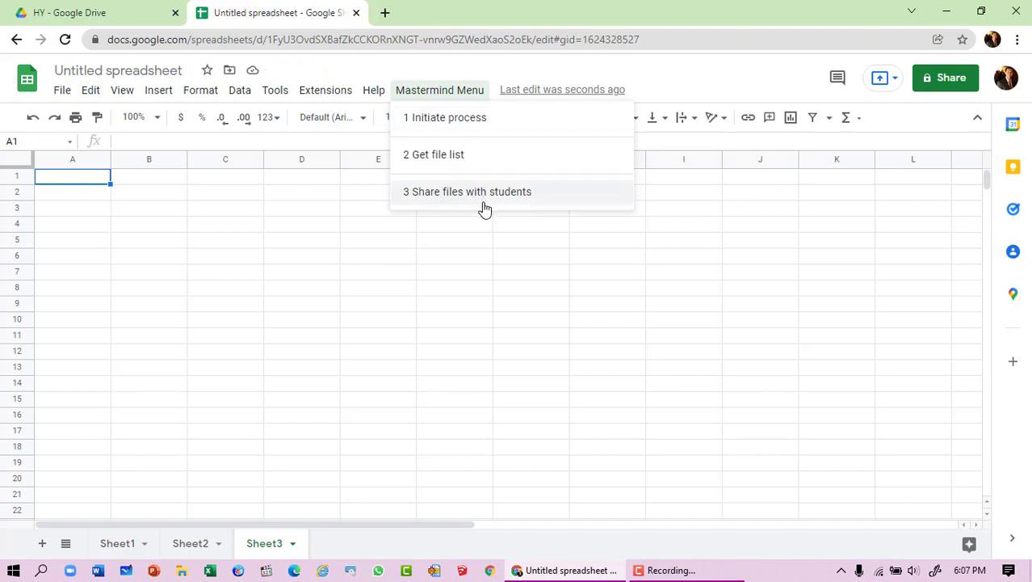
left_click(325, 90)
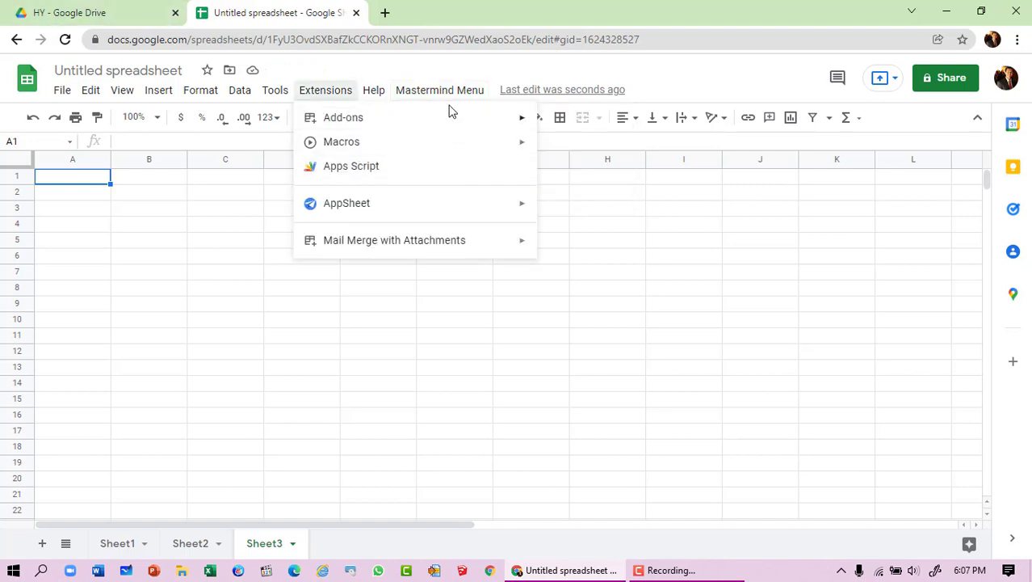
mouse_move(421, 88)
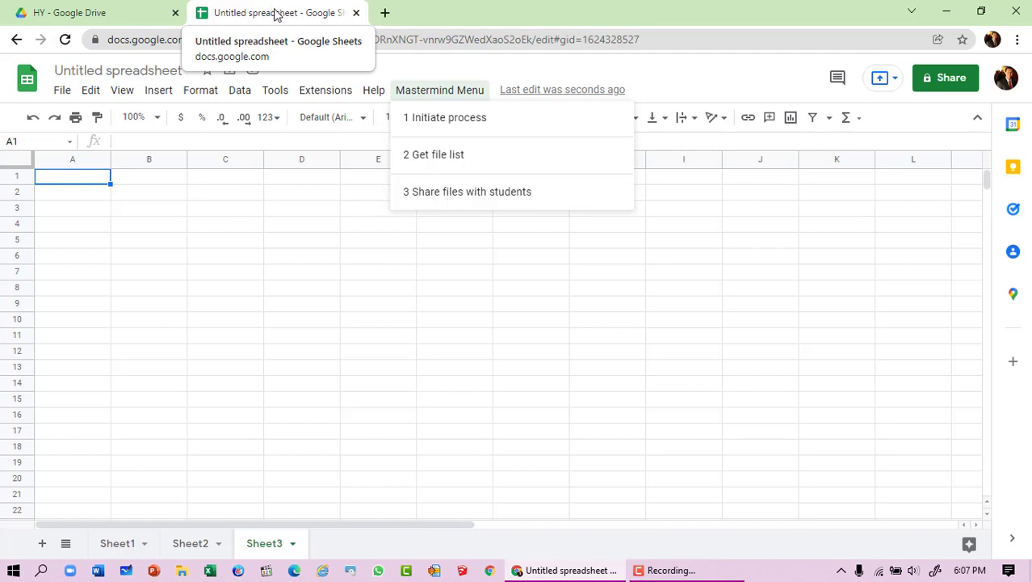
left_click(231, 207)
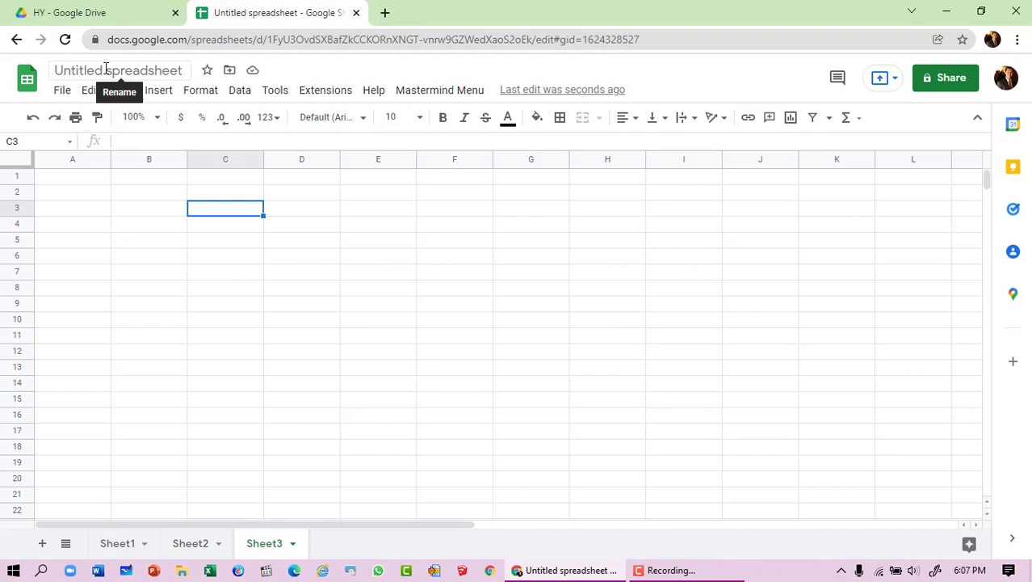
Rename the untitled spreadsheet as MM SCRIPT RETURN UTILITY and star it.
left_click(186, 70)
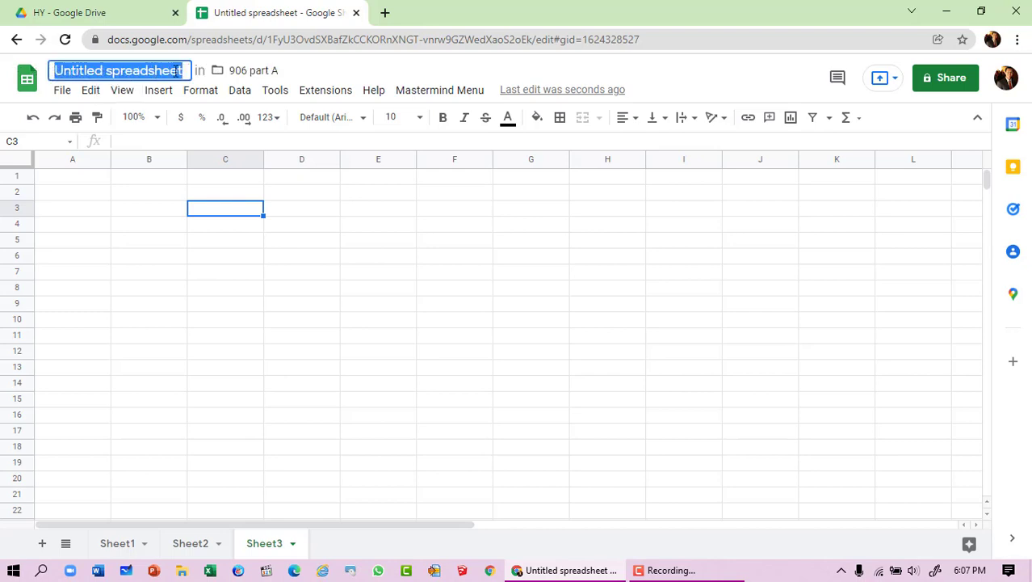
type("MM ")
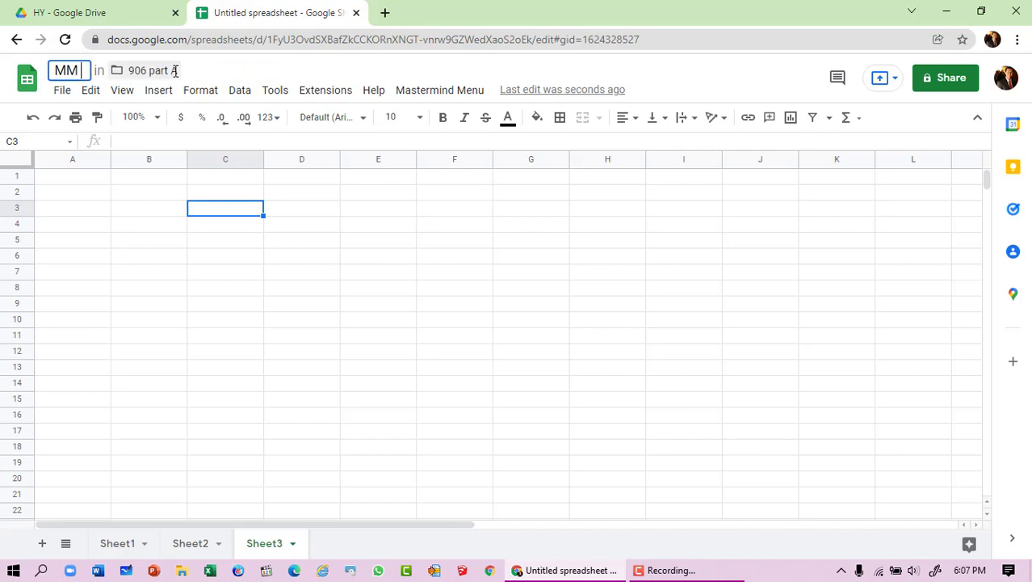
type("SCRIPT ")
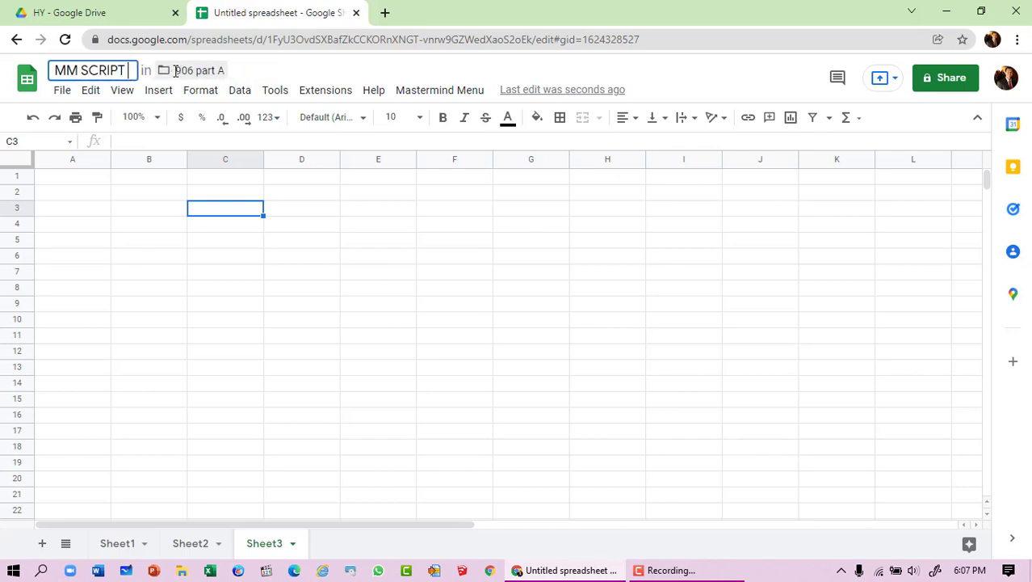
type("RETU")
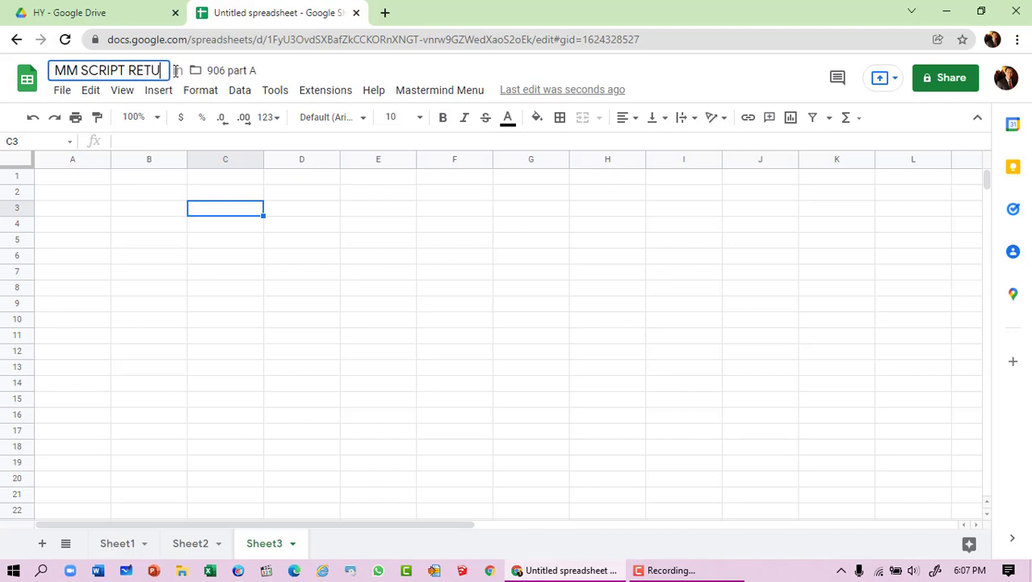
type("RN U")
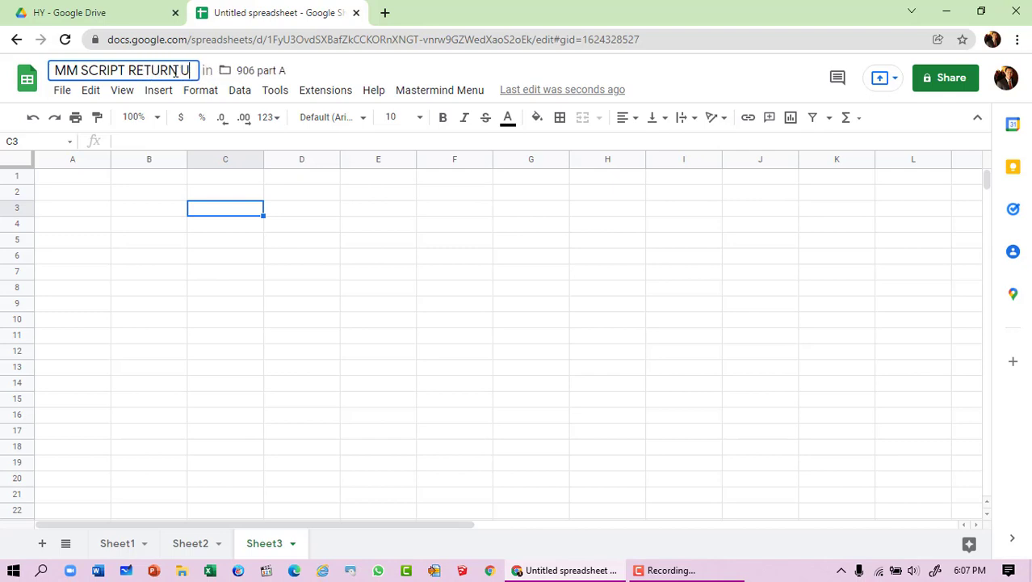
type("TILITY")
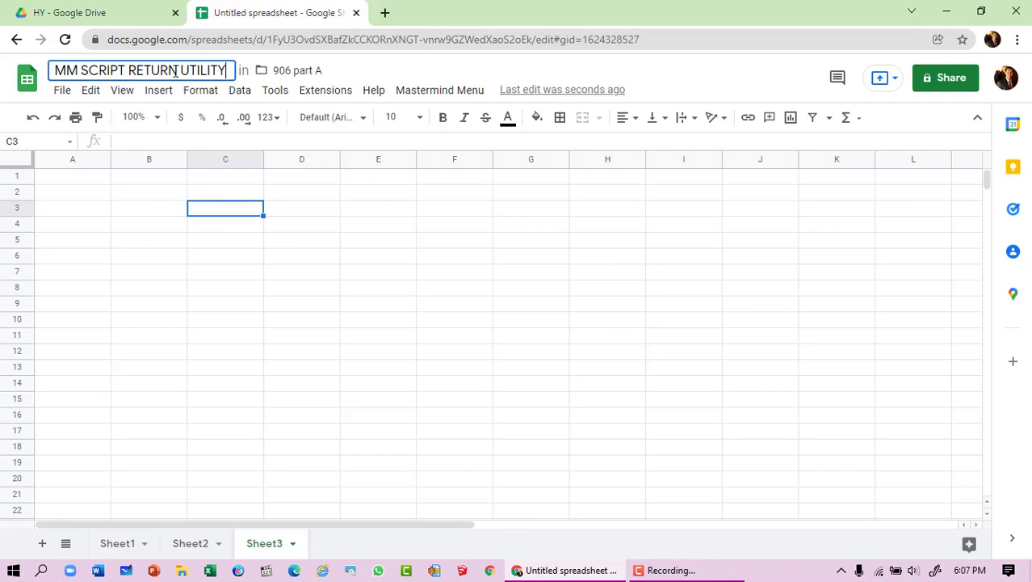
left_click(137, 211)
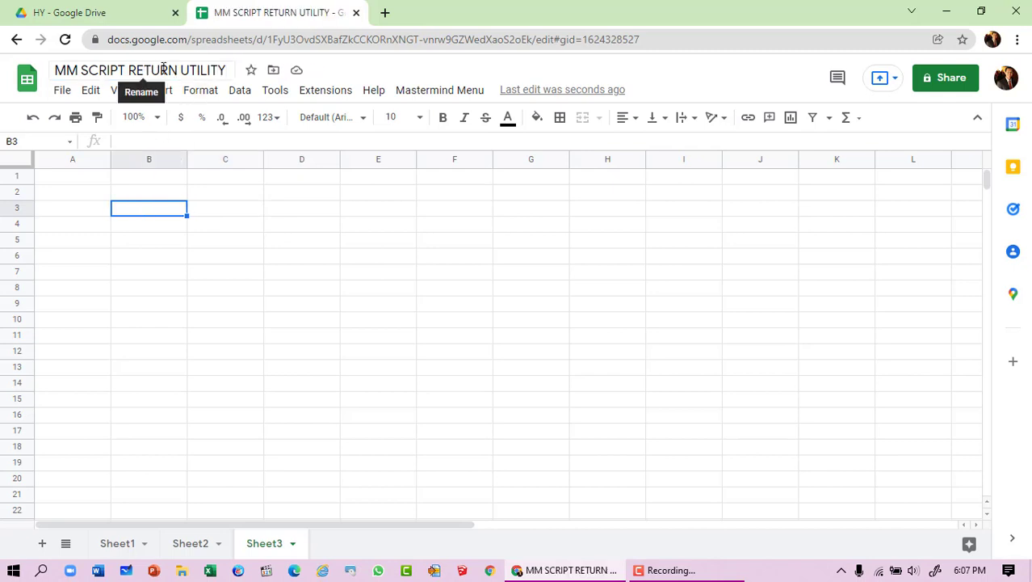
left_click(251, 71)
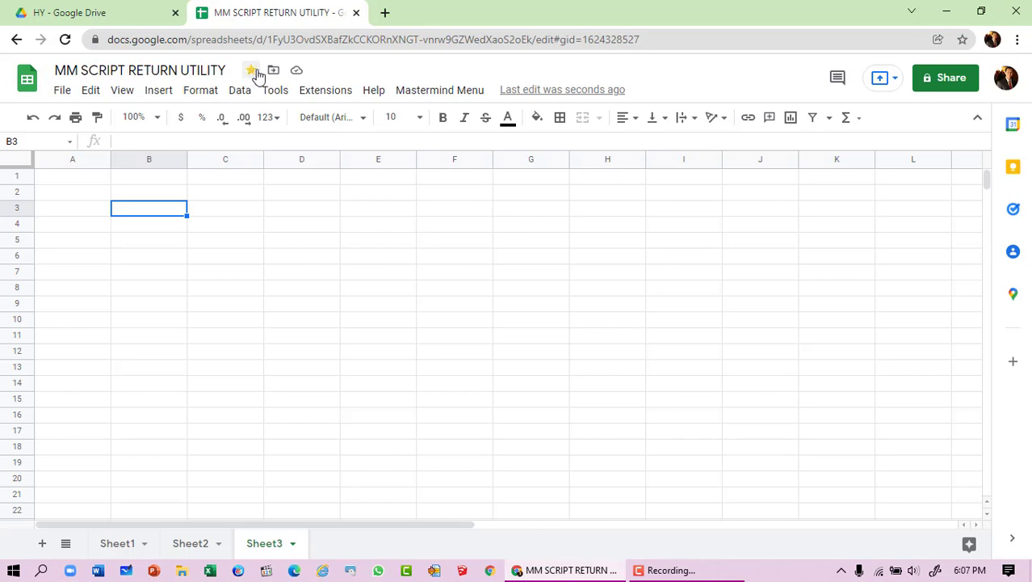
Switch to Google Drive to view the Starred files, and return to the MM SCRIPT RETURN UTILITY spreadsheet.
left_click(71, 13)
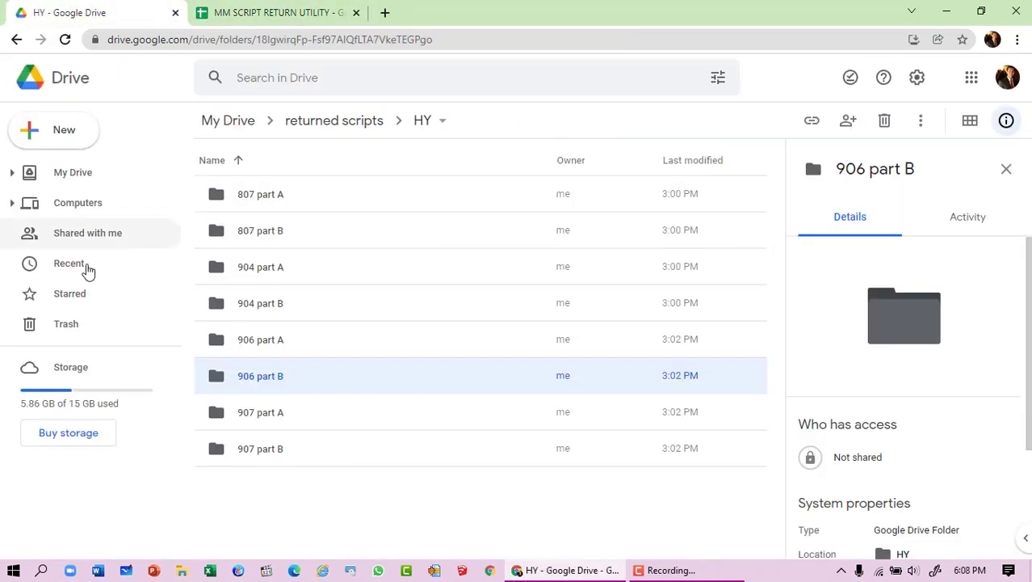
left_click(86, 296)
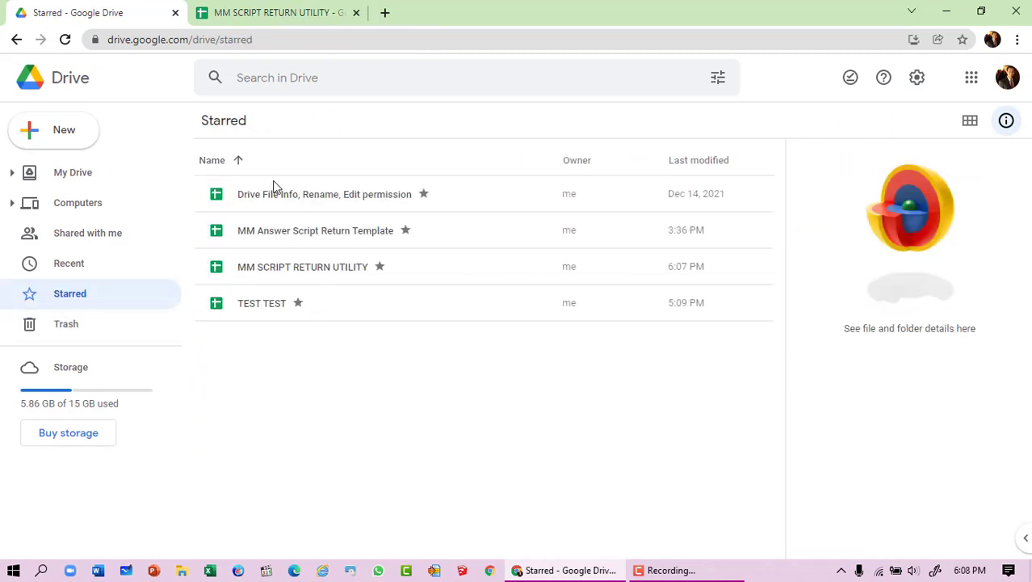
left_click(284, 6)
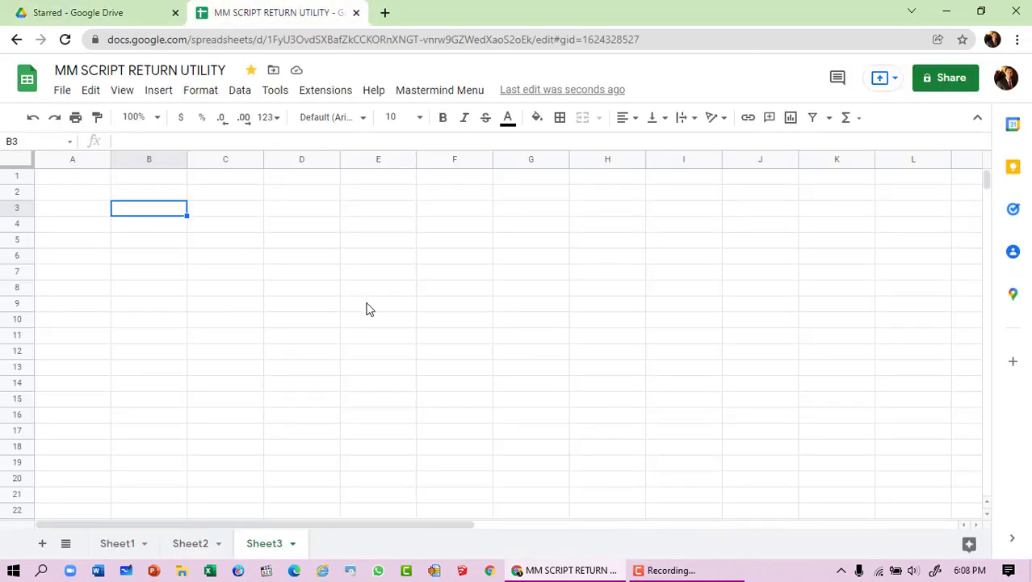